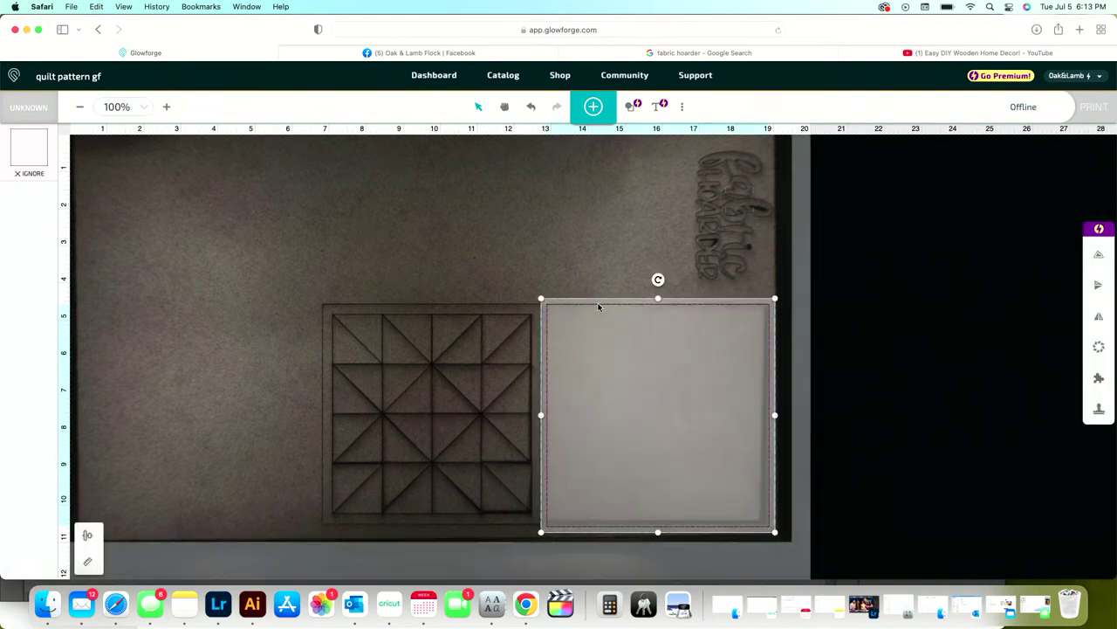
- Delete the selected square artwork beside the quilt block in the Glowforge layout and switch to Adobe Illustrator
key("Delete")
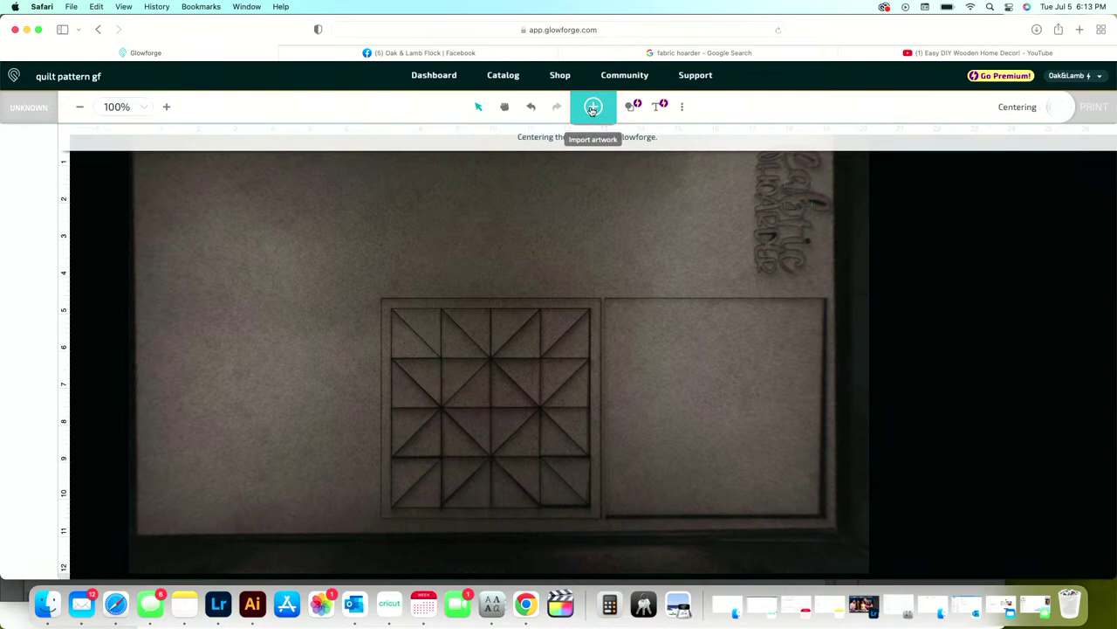
left_click(253, 603)
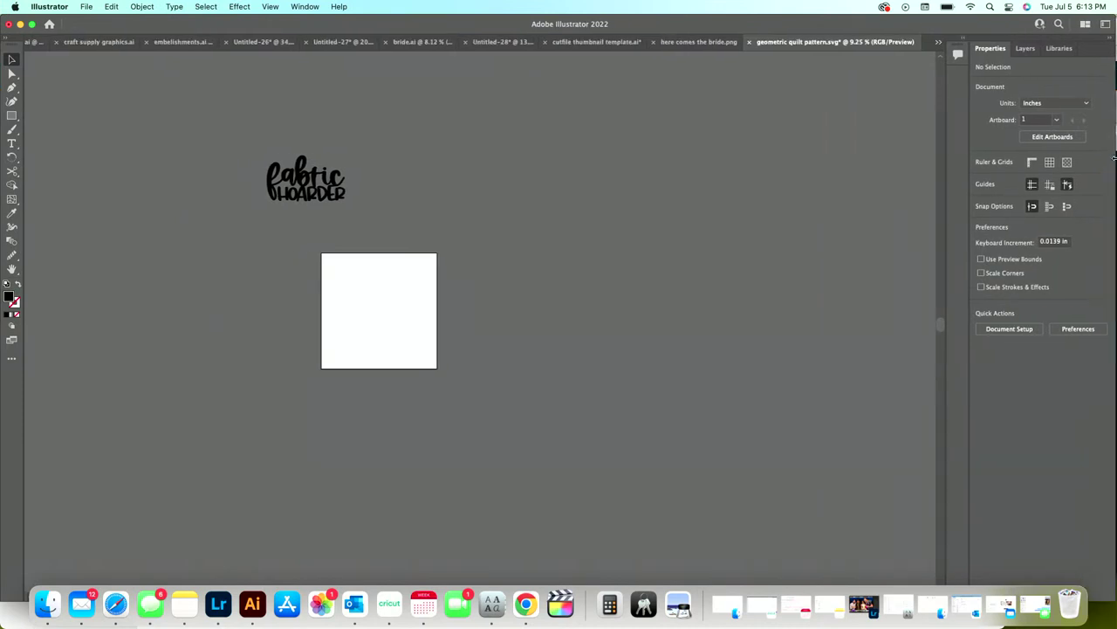
- Move the finished "fabric HOARDER" lettering to empty canvas up and to the right of the artboard
left_click_drag(336, 184, 578, 219)
scroll(578, 219, "up", 5)
scroll(555, 223, "up", 4)
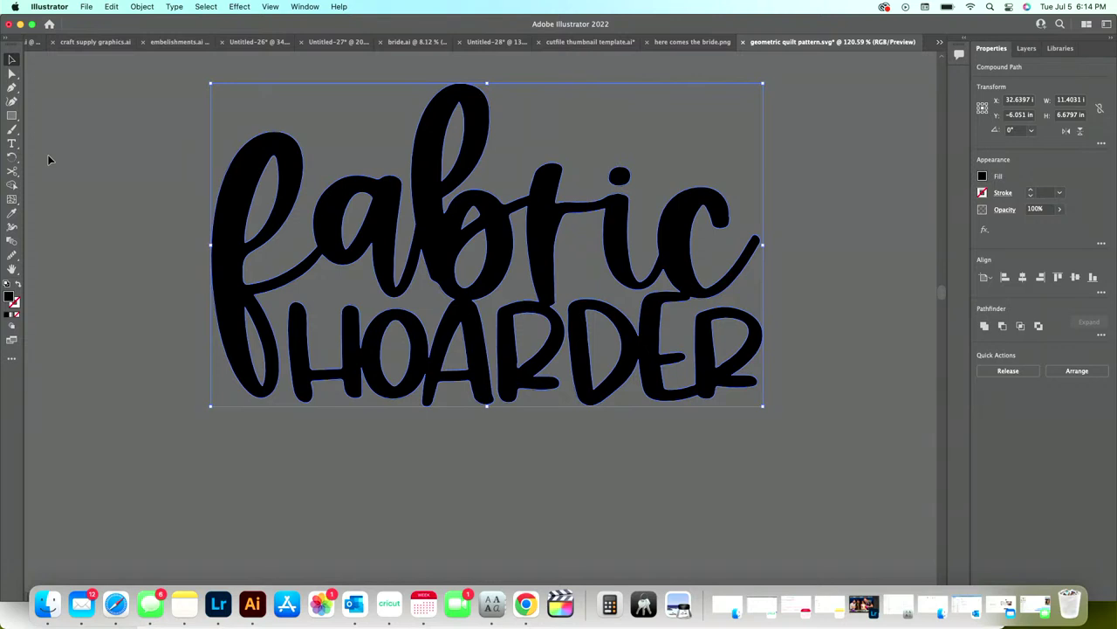
left_click(357, 463)
scroll(357, 465, "down", 5)
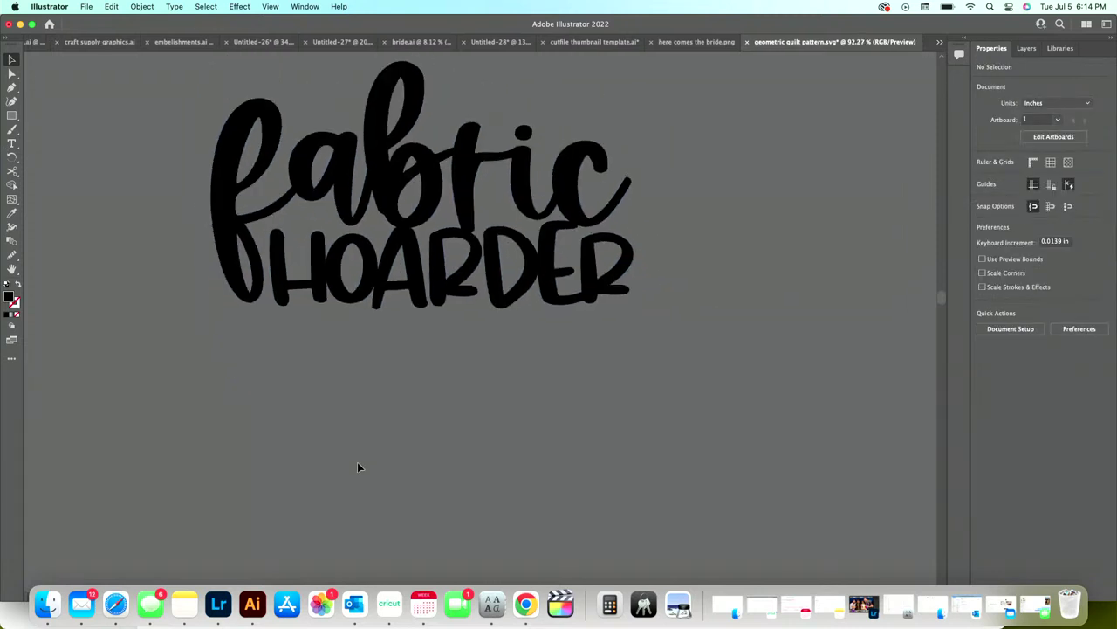
scroll(357, 467, "down", 3)
scroll(357, 467, "right", 5)
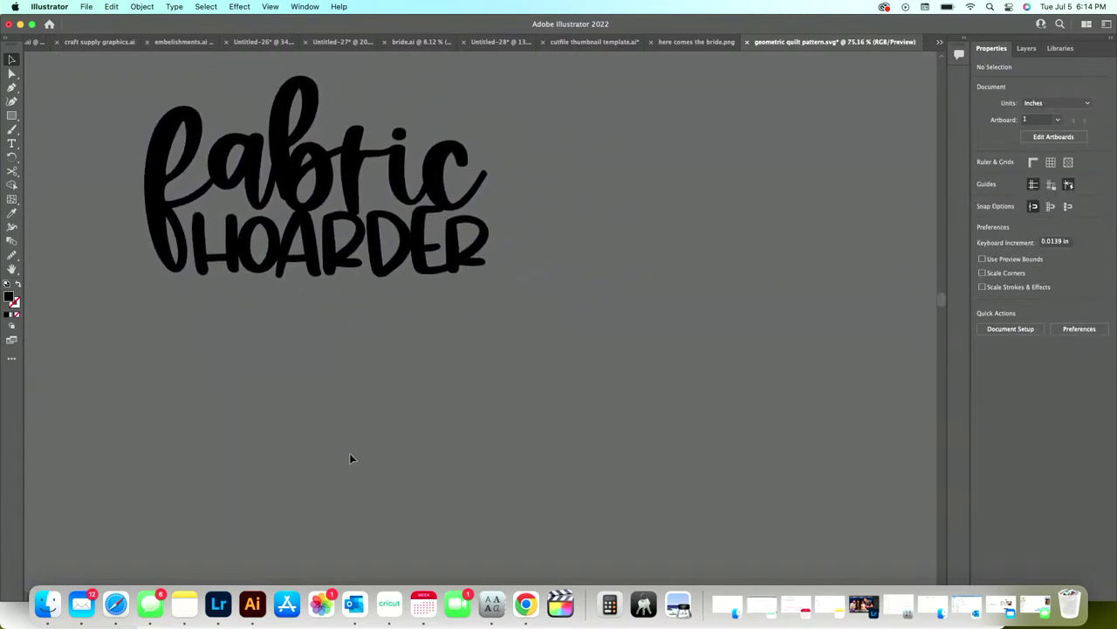
left_click(325, 270)
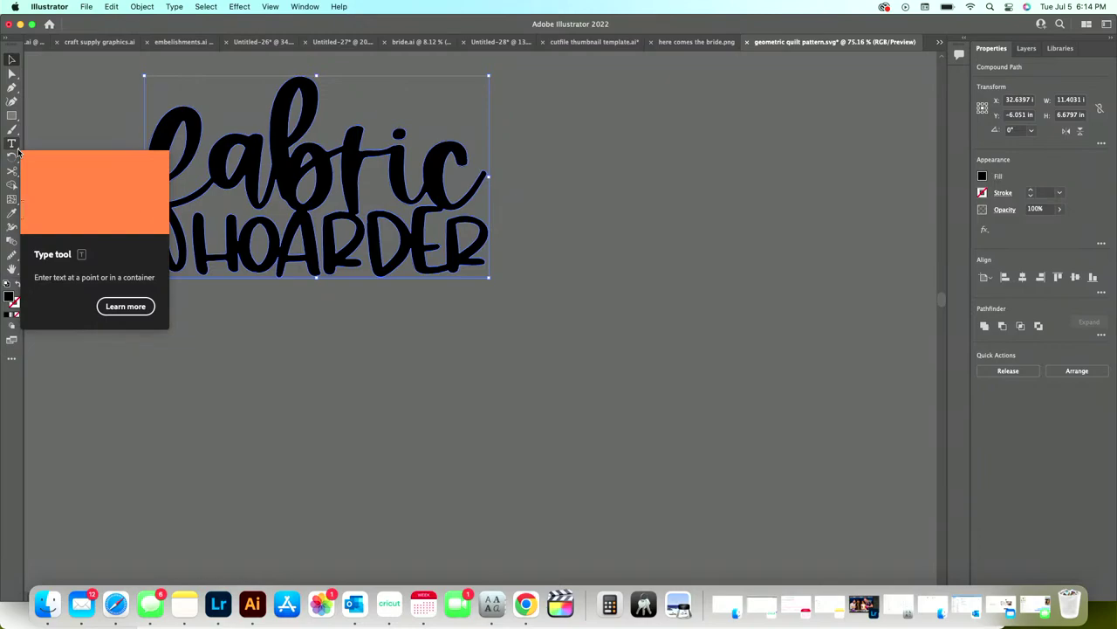
- Create a text area about 20 by 7.3 in below the finished lettering, containing "Fabric" and "Hoarder" on two lines
left_click(13, 143)
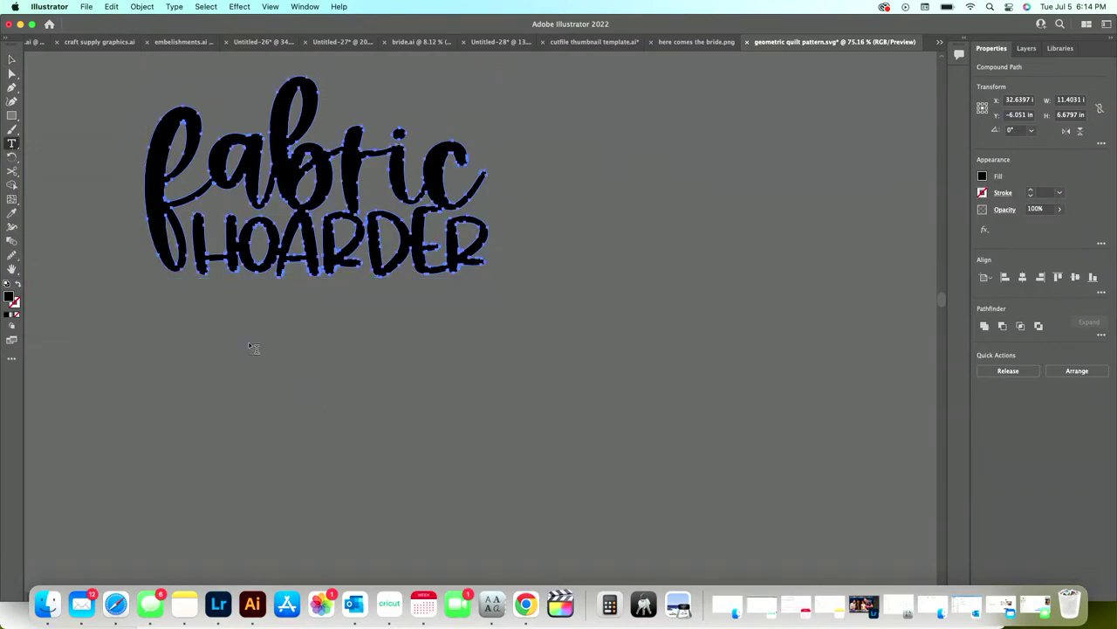
left_click_drag(250, 343, 843, 567)
scroll(345, 476, "up", 2)
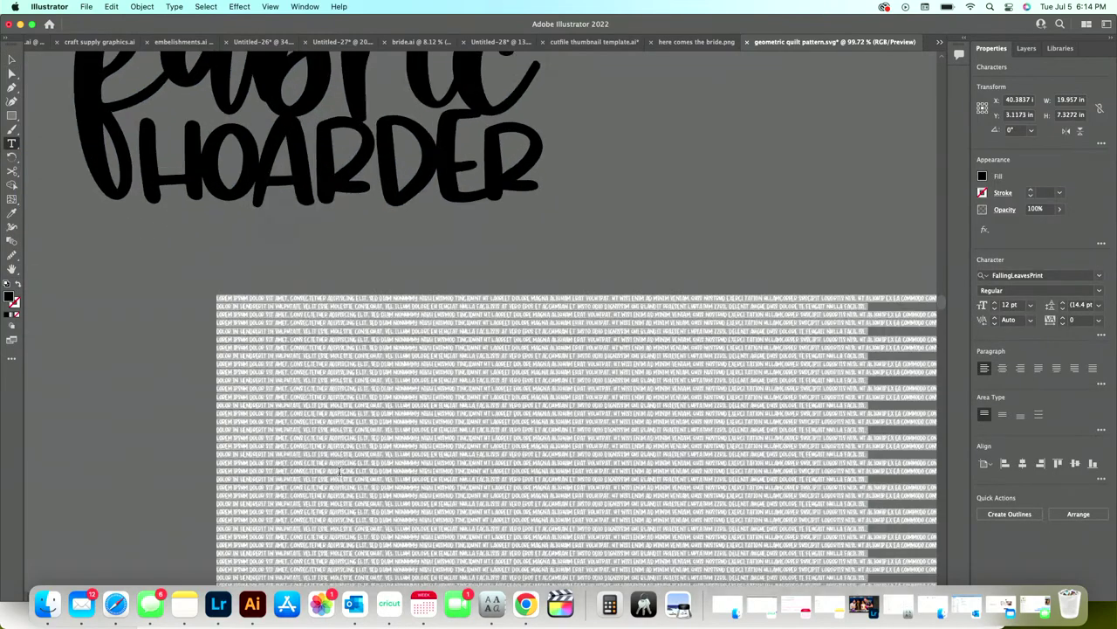
scroll(339, 470, "down", 2)
scroll(339, 471, "down", 3)
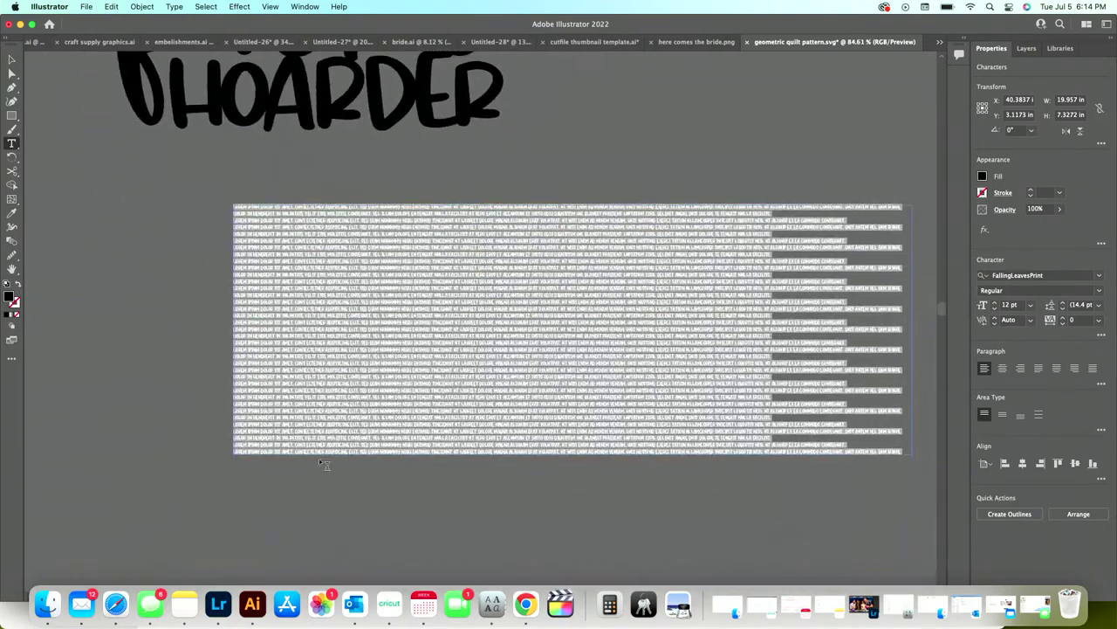
scroll(262, 349, "up", 3)
type("Jawric")
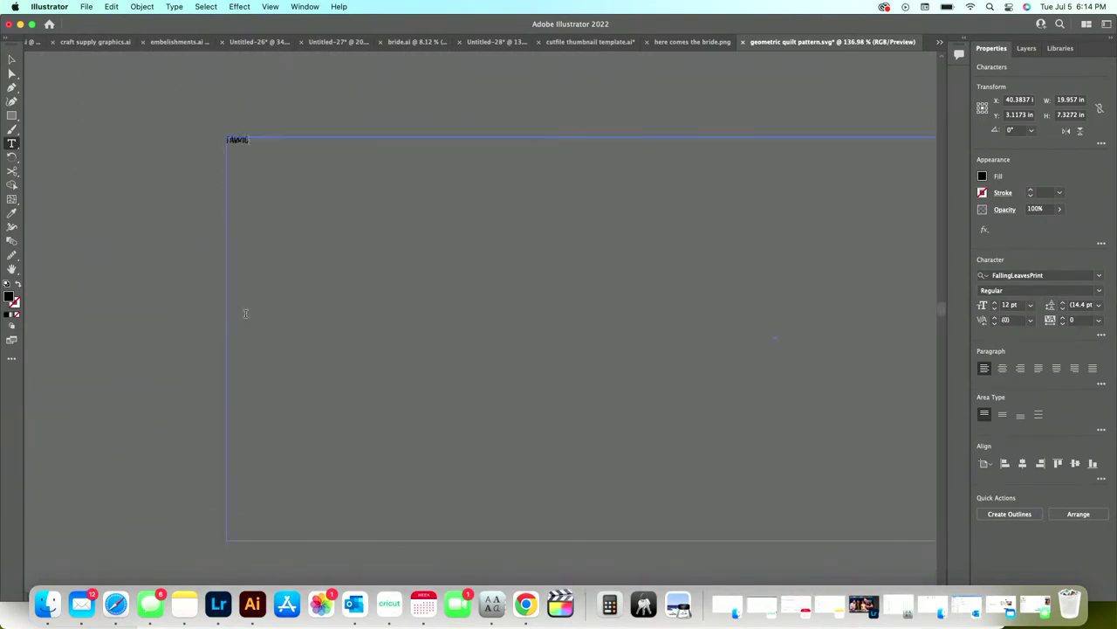
key("Return")
type("Hoarder")
scroll(228, 143, "up", 2)
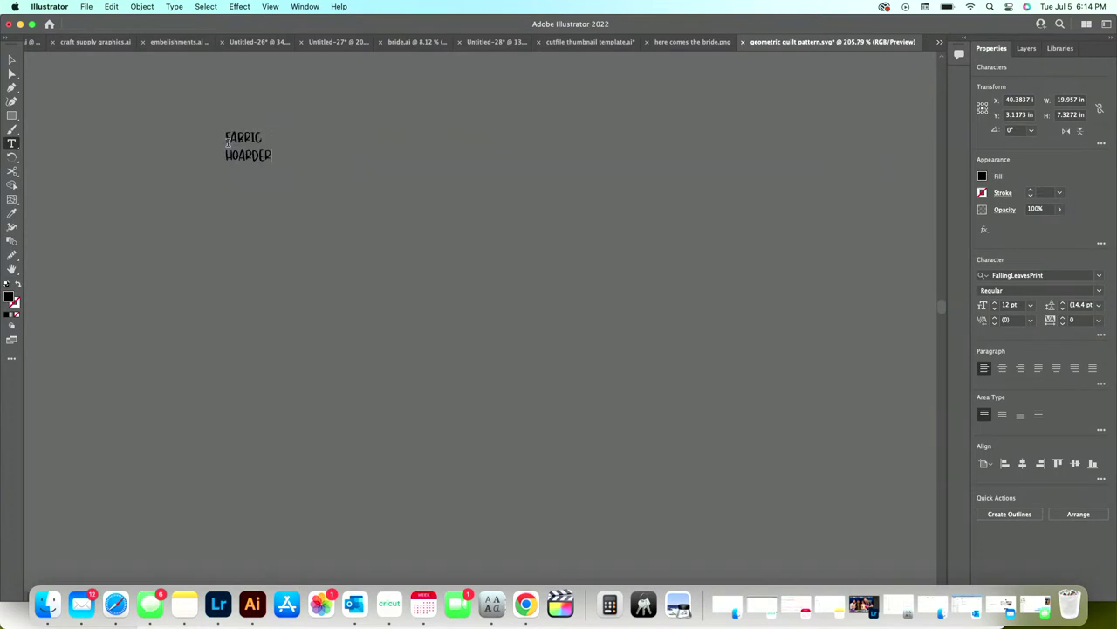
- Change the font of the word "Fabric" to Festive, leaving "Hoarder" in FallingLeavesPrint
scroll(228, 143, "up", 3)
left_click_drag(306, 136, 177, 122)
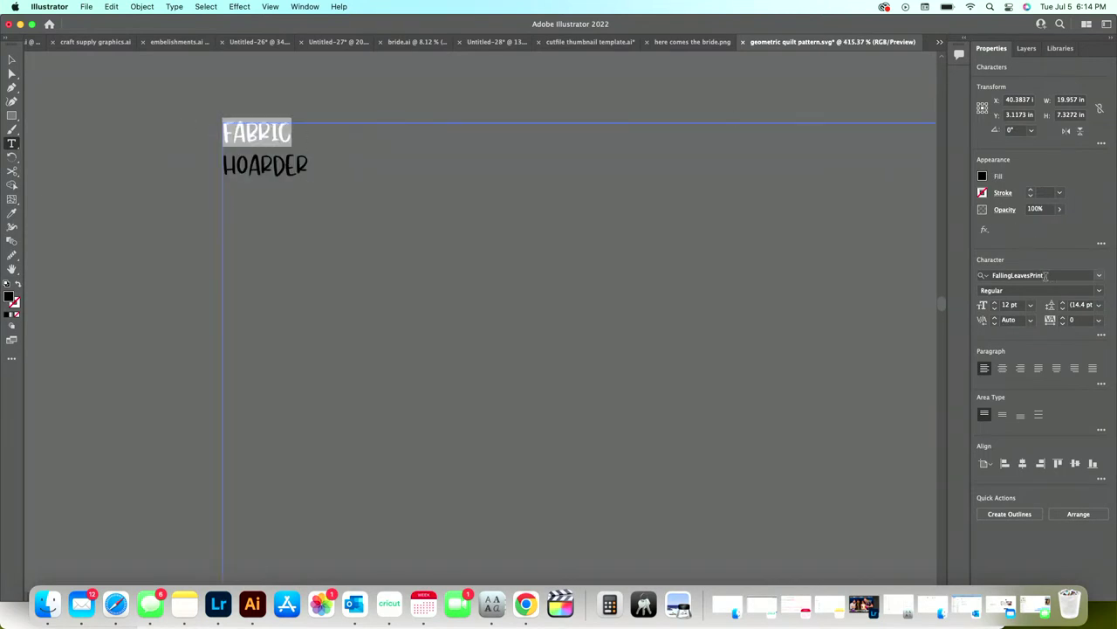
left_click(1046, 275)
type("festive")
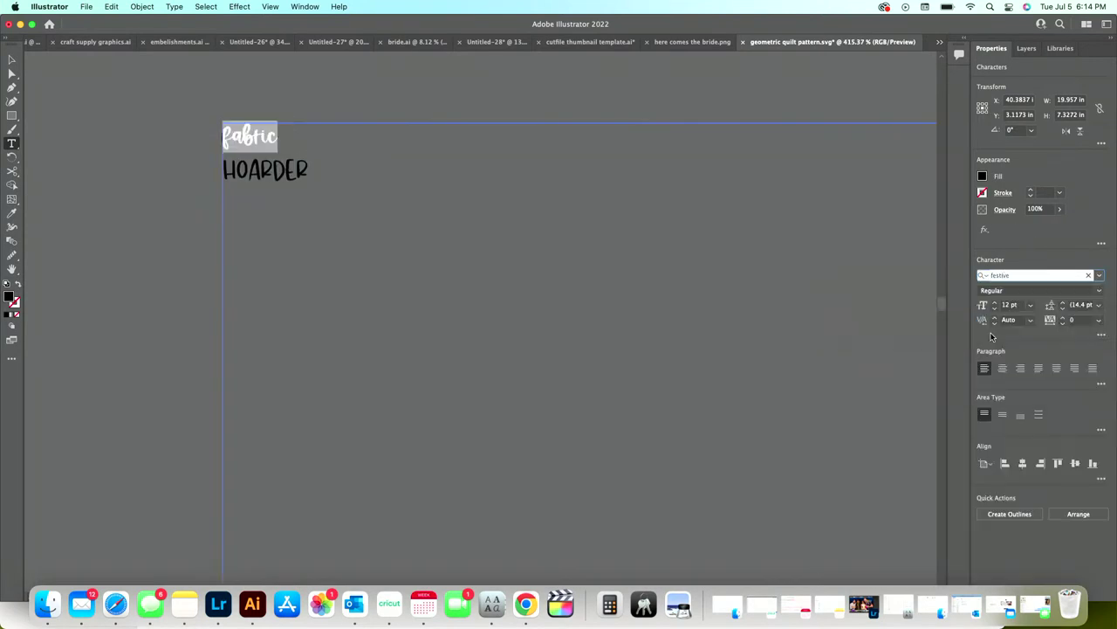
key("Return")
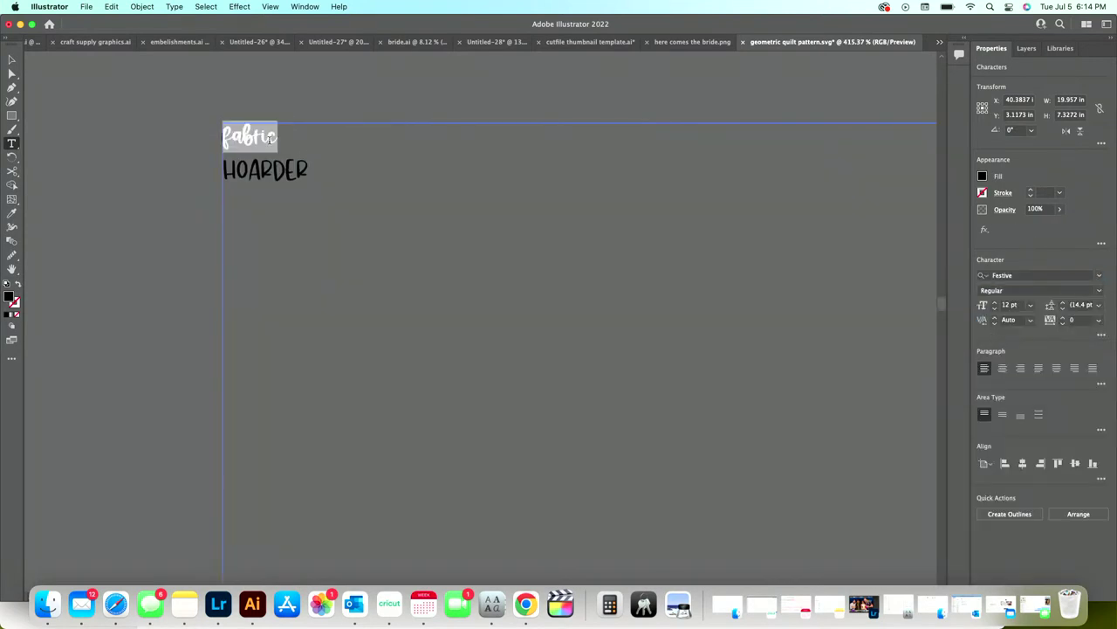
left_click(302, 171)
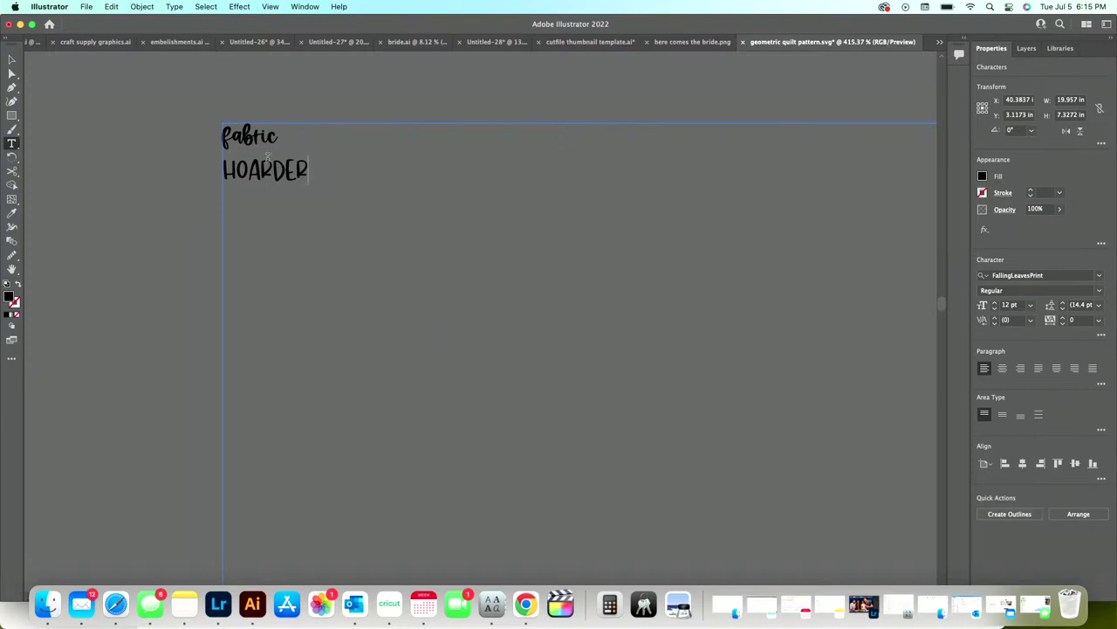
- Inspect the letter shapes of both words up close and convert the text to outlines
scroll(265, 187, "up", 10)
scroll(264, 191, "up", 5)
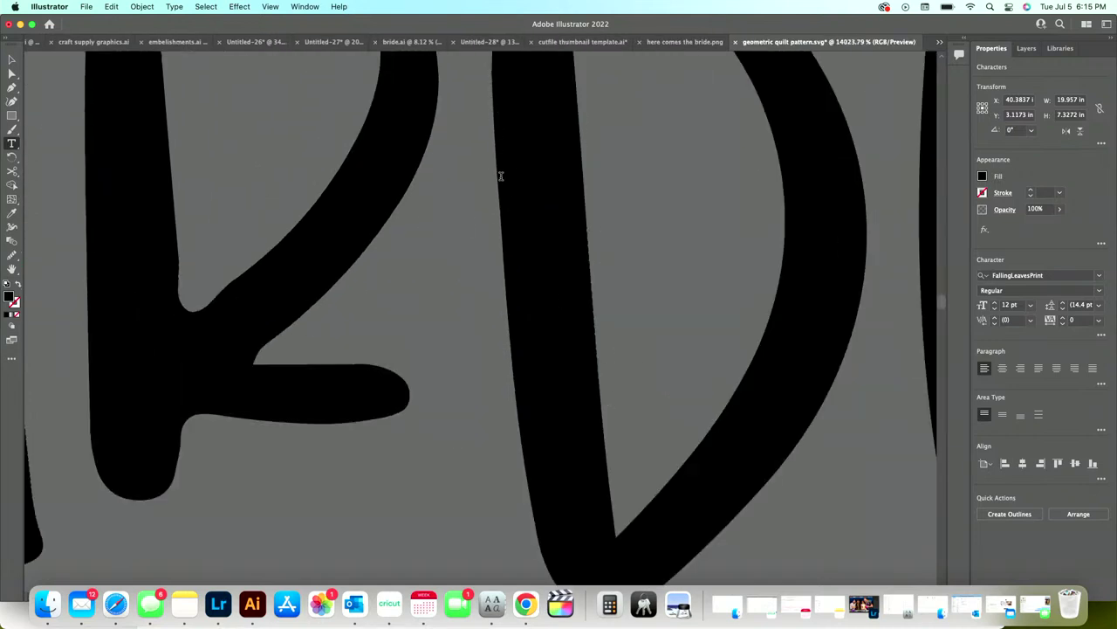
scroll(518, 397, "down", 3)
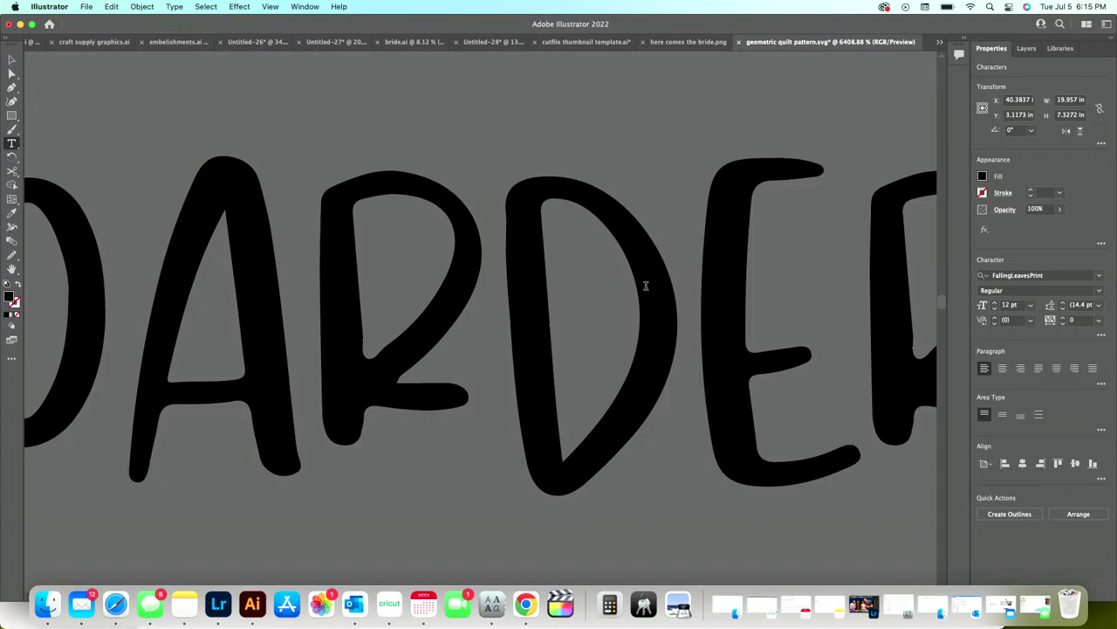
scroll(514, 188, "down", 2)
scroll(517, 184, "down", 1)
scroll(541, 190, "up", 3)
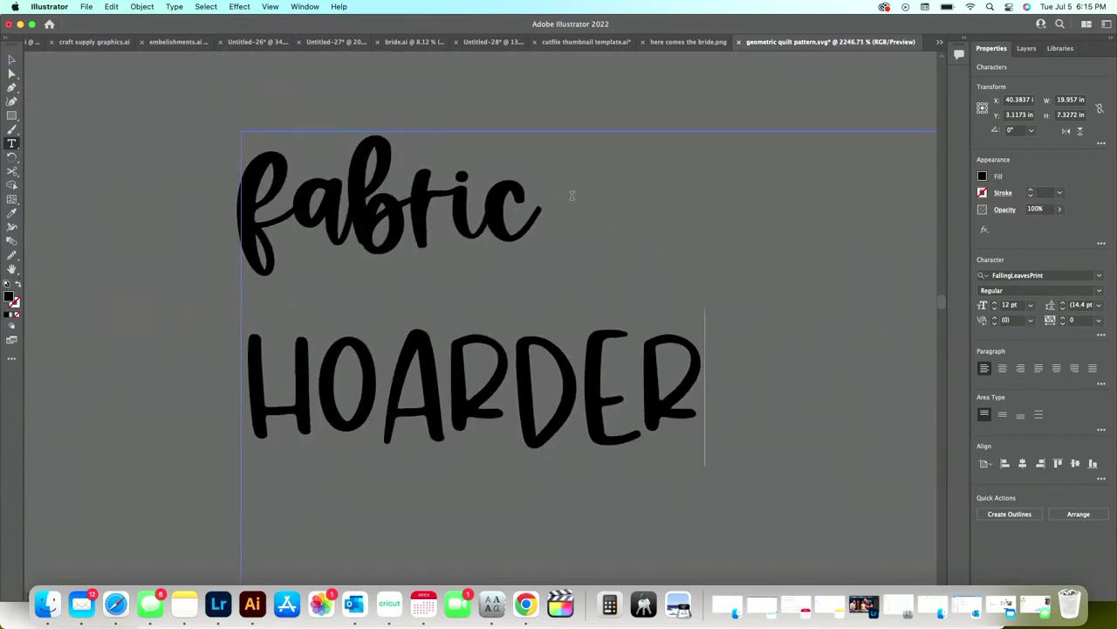
left_click(1010, 515)
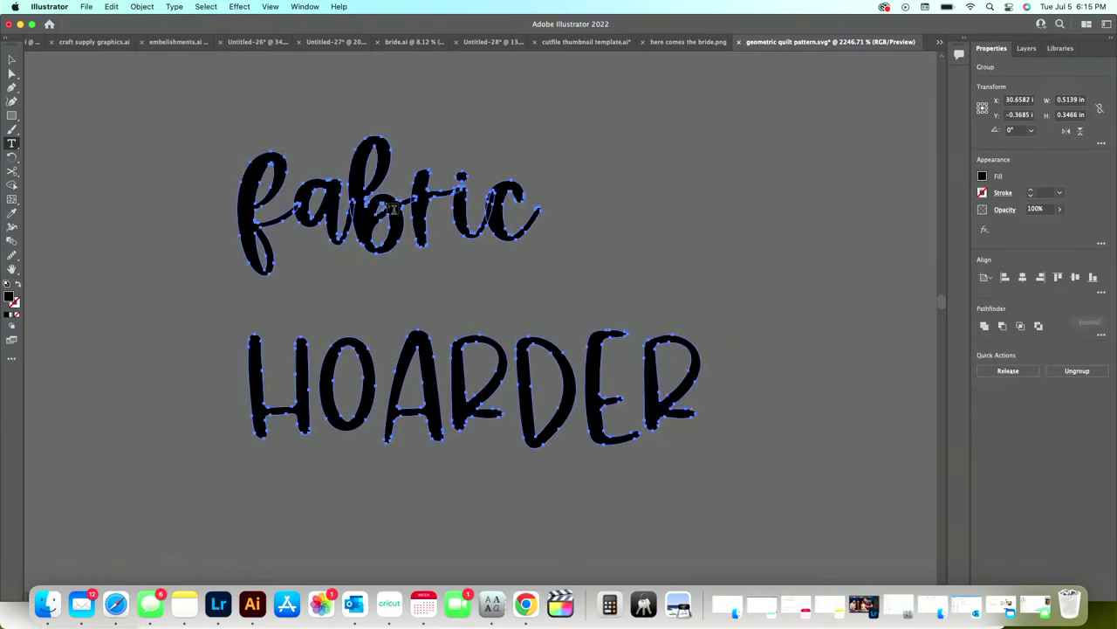
- Check the overlapping joins in the outlined "fabric" and ungroup the lettering into separate letters
scroll(392, 208, "up", 3)
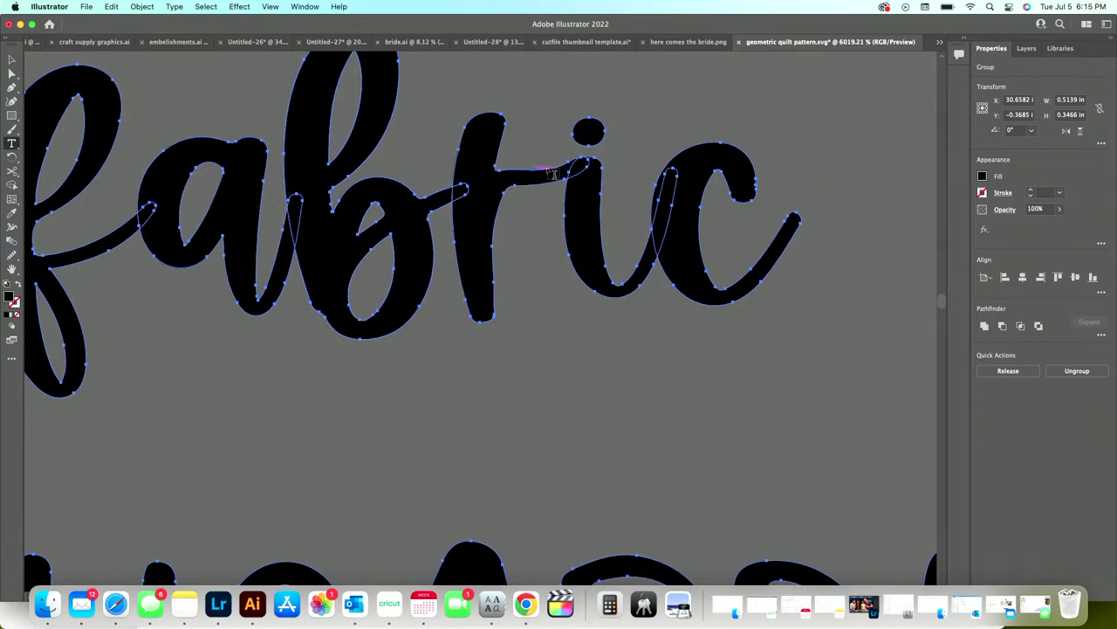
scroll(806, 380, "down", 3)
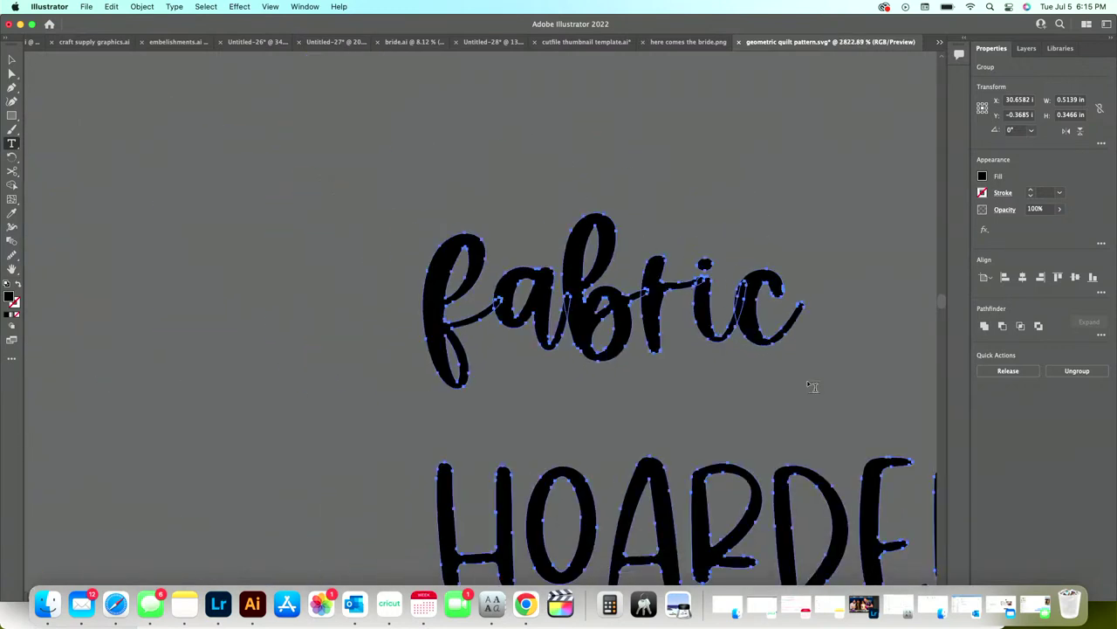
scroll(811, 386, "up", 5)
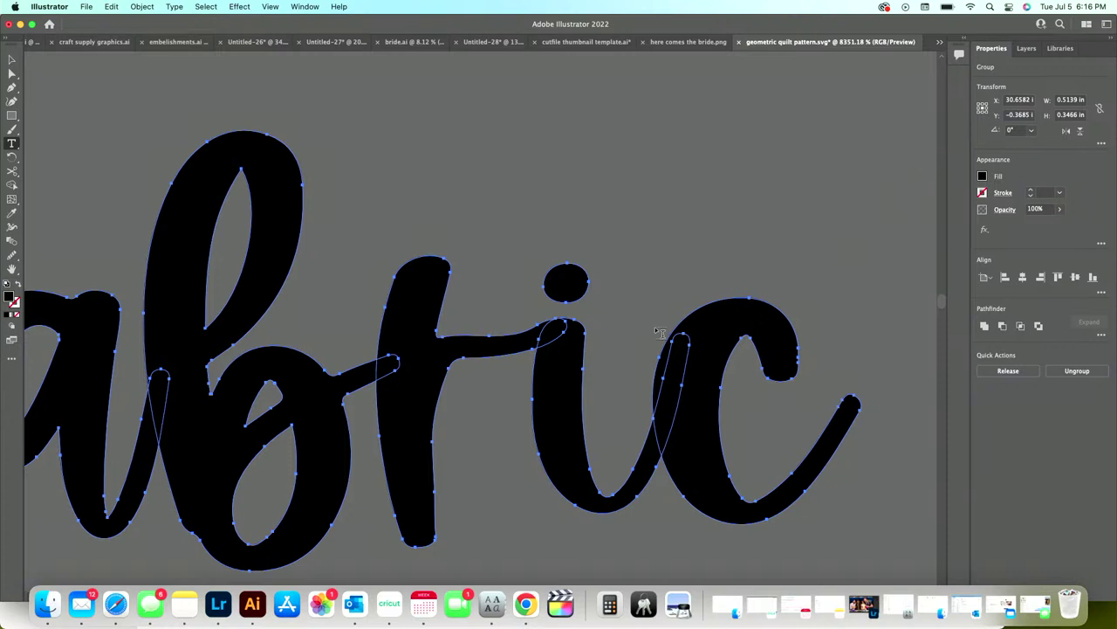
scroll(661, 332, "down", 4)
scroll(661, 332, "down", 4)
scroll(661, 332, "right", 2)
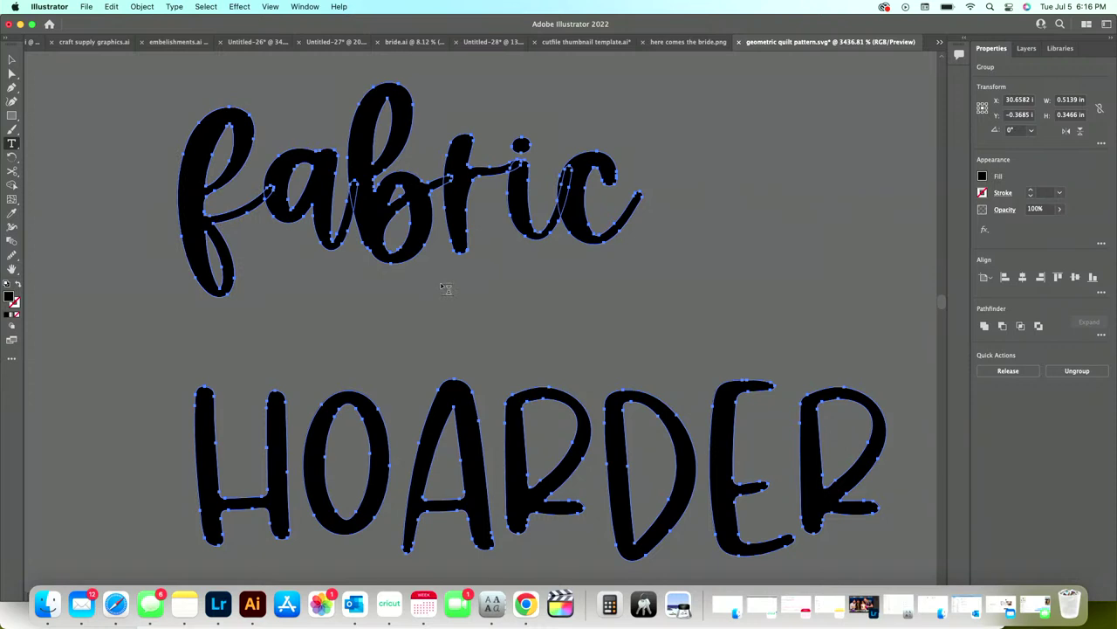
left_click(1065, 377)
key("v")
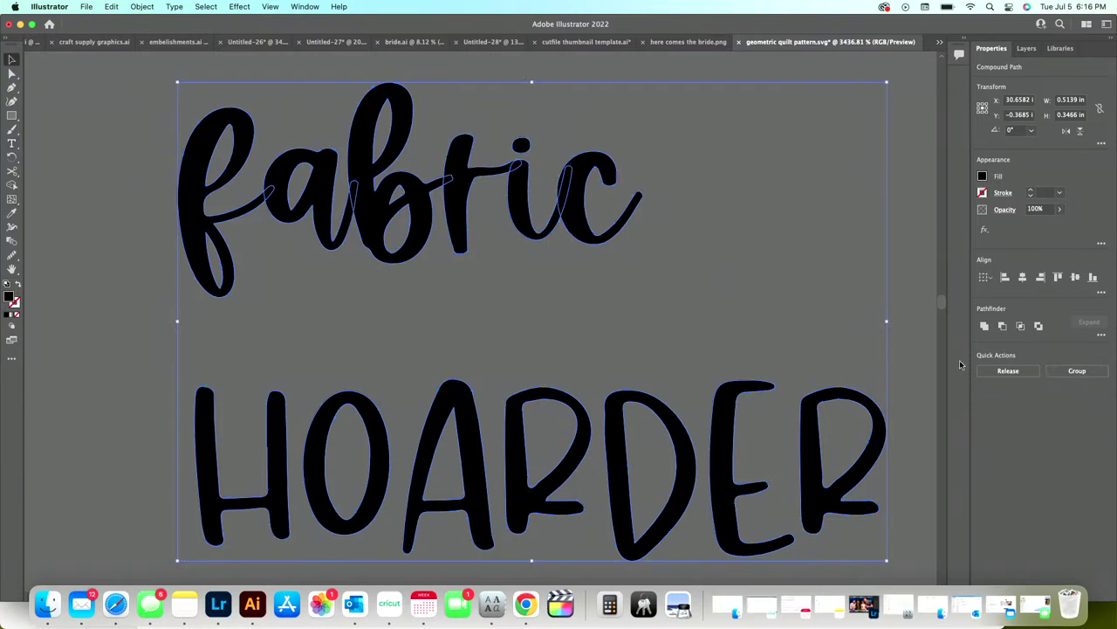
left_click(928, 356)
- Shift the f of "fabric" slightly down and stretch it vertically to about 0.16 in tall
left_click(484, 207)
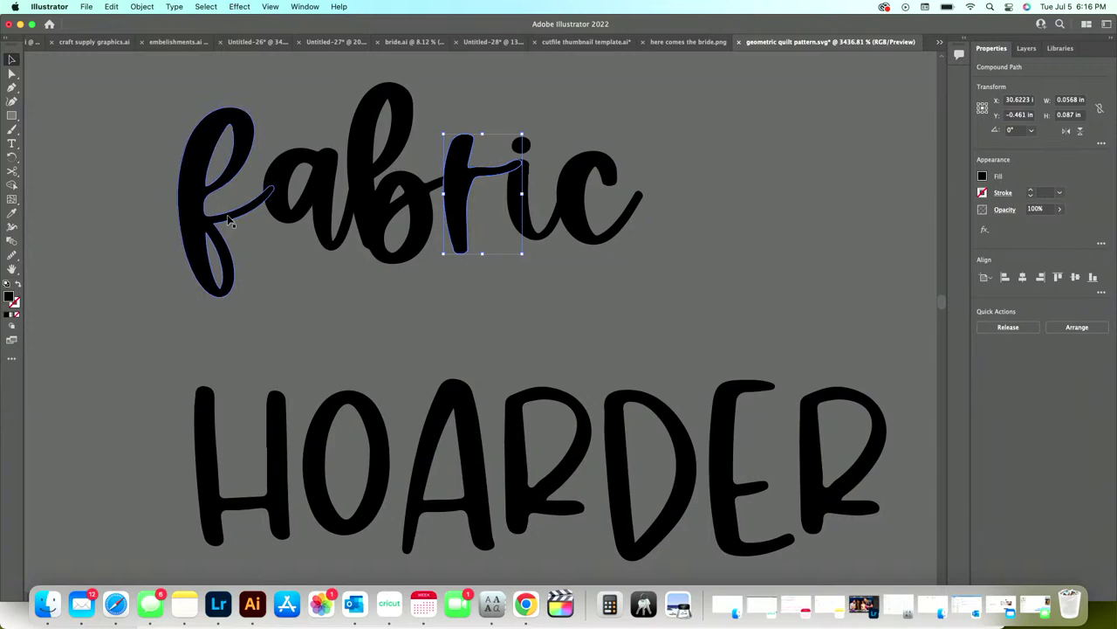
mouse_move(229, 219)
left_mouse_down()
mouse_move(262, 238)
mouse_move(234, 237)
left_mouse_up()
left_click_drag(231, 313, 230, 347)
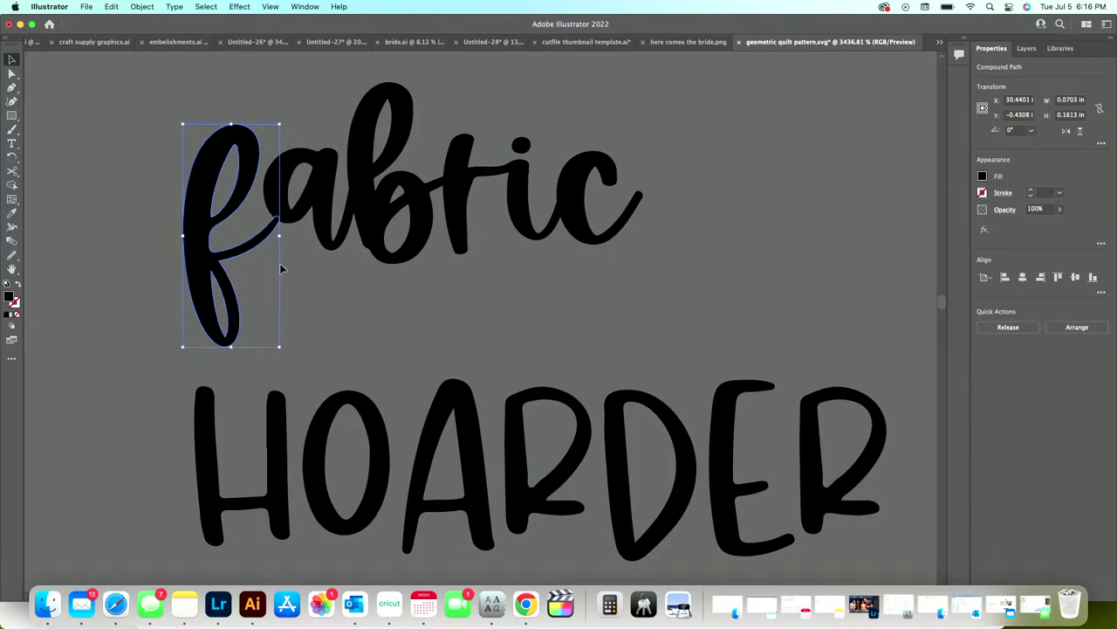
- Lower the b slightly, move the c closer to the i, and shift the letters "ric" down to meet the b
left_click_drag(430, 246, 428, 253)
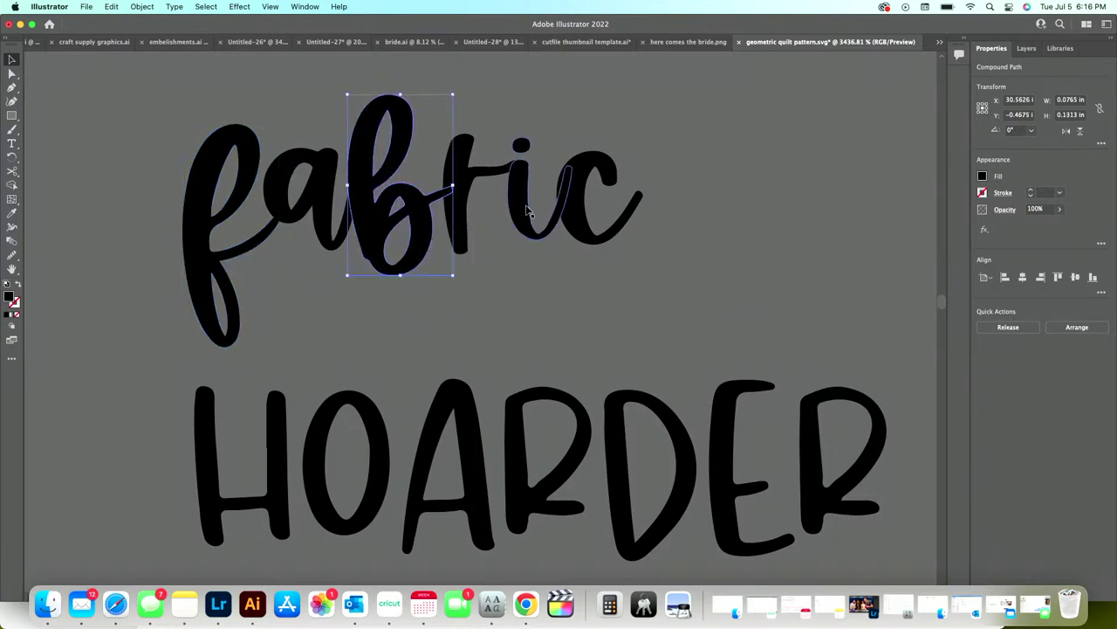
mouse_move(611, 240)
left_mouse_down()
mouse_move(628, 232)
mouse_move(599, 240)
left_mouse_up()
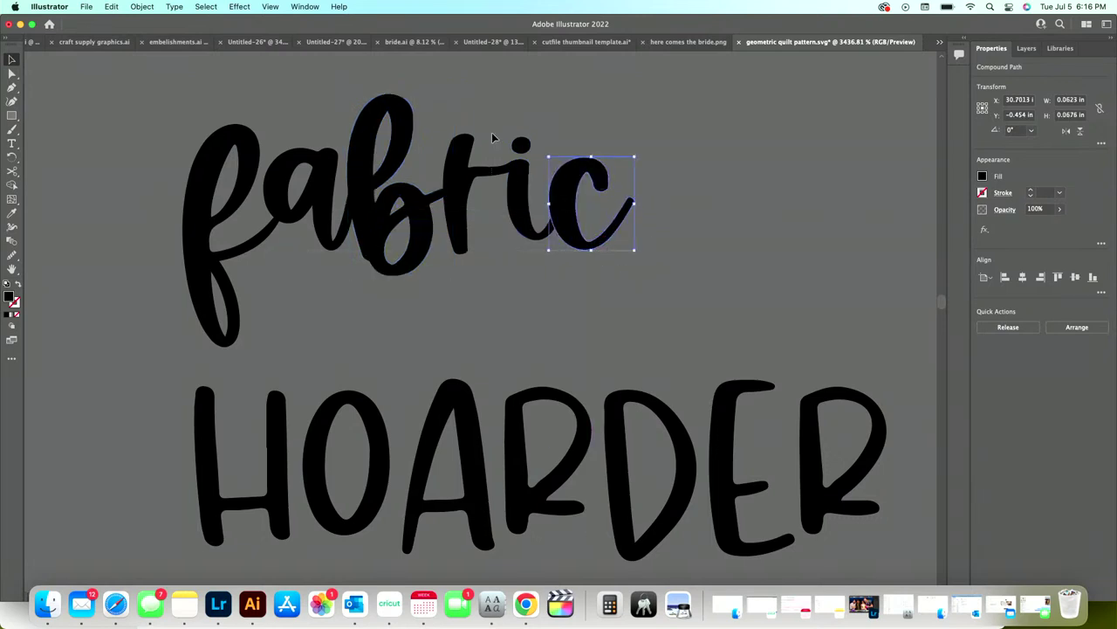
left_click(497, 181, "shift")
left_click_drag(497, 181, 500, 194)
left_click(697, 309)
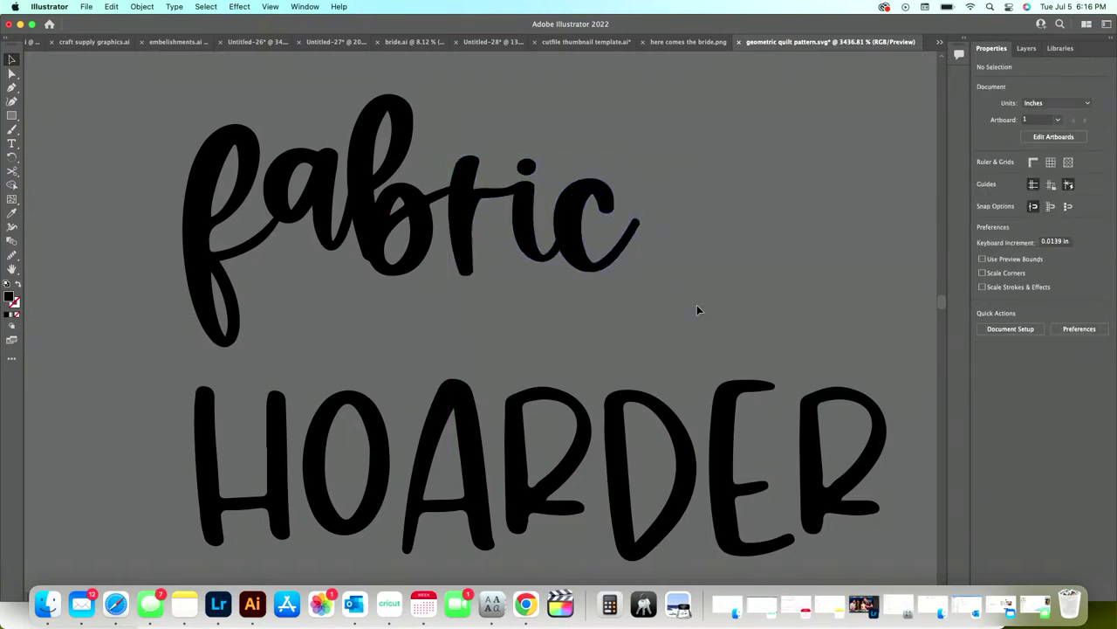
- Scale the HOARDER letters to about 0.22 in wide and place them beneath "abric", beside the f's tail
scroll(696, 306, "down", 3)
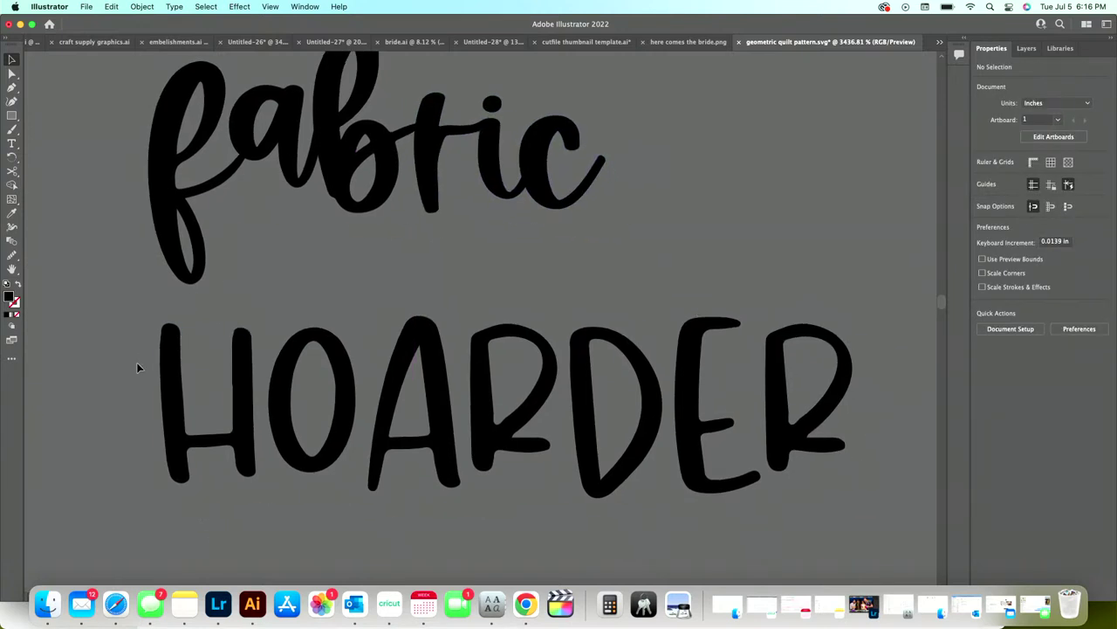
left_click_drag(137, 367, 862, 447)
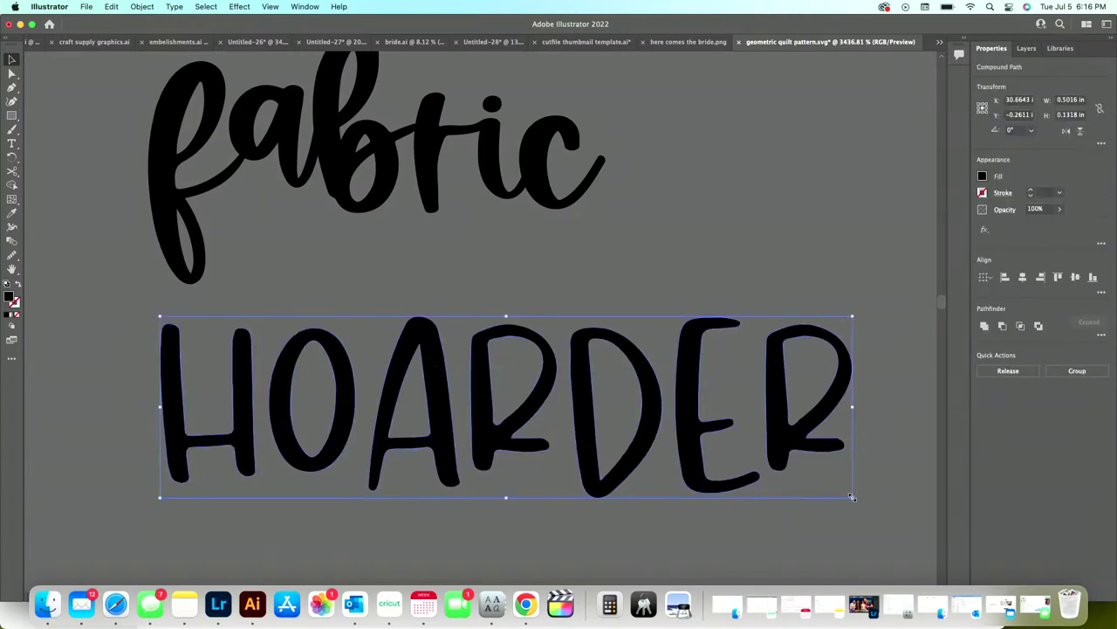
left_click_drag(852, 497, 463, 394)
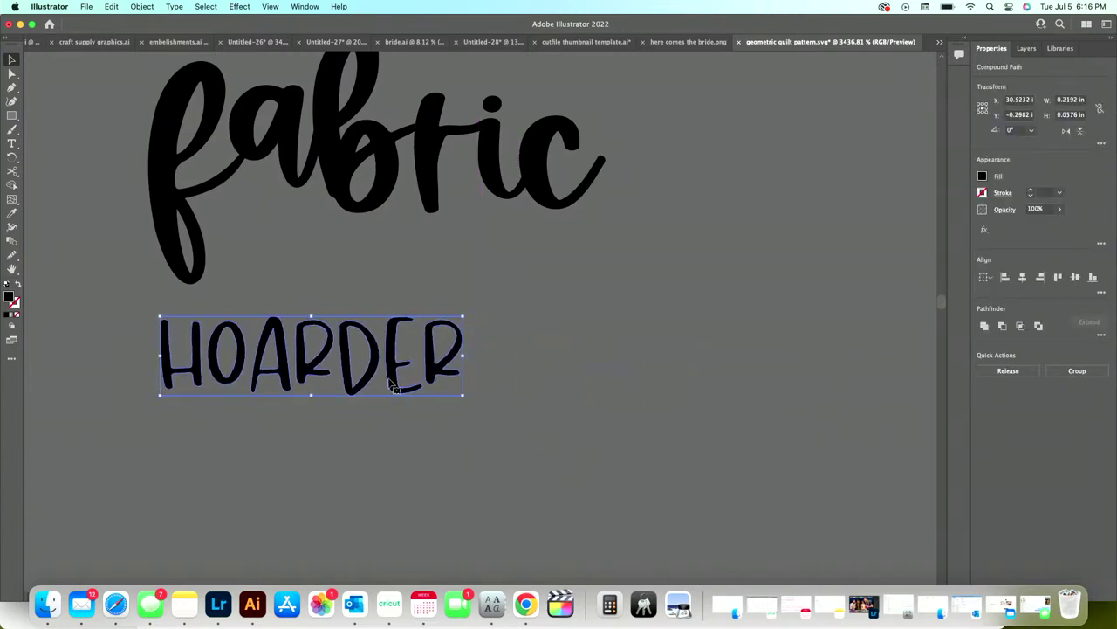
left_click_drag(393, 384, 450, 274)
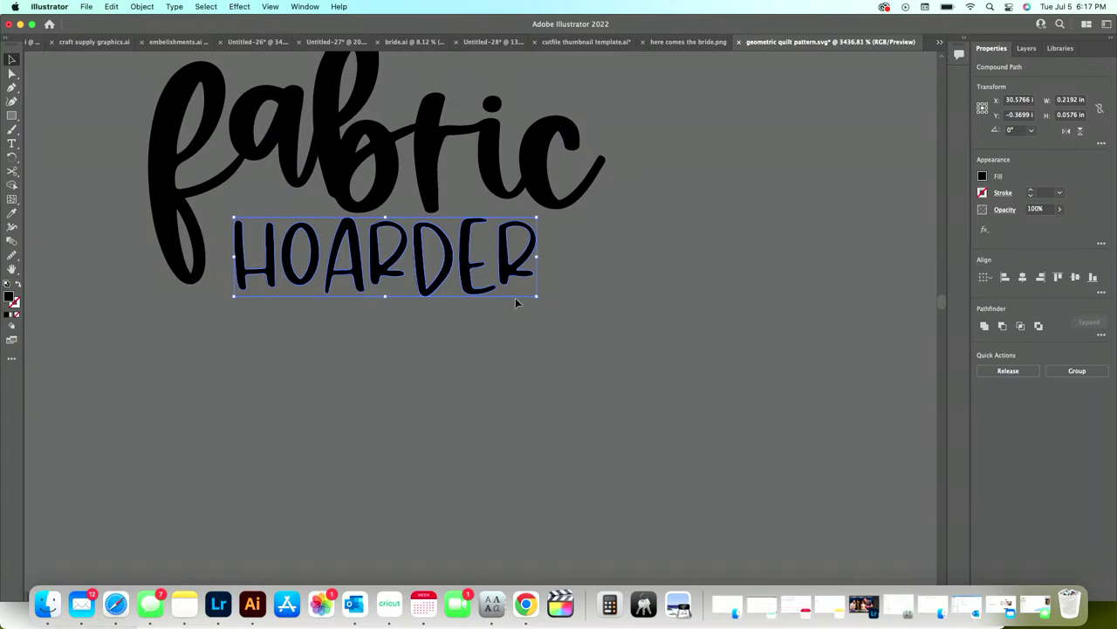
left_click(591, 325)
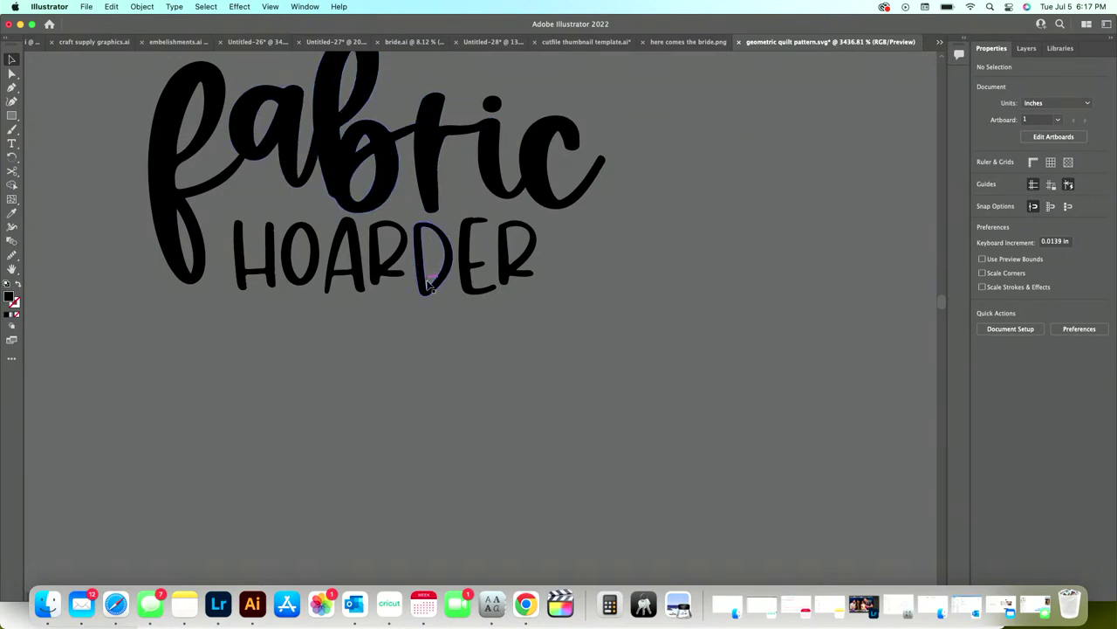
- Try a 1 pt stroke around the HOARDER letters
left_click(254, 282)
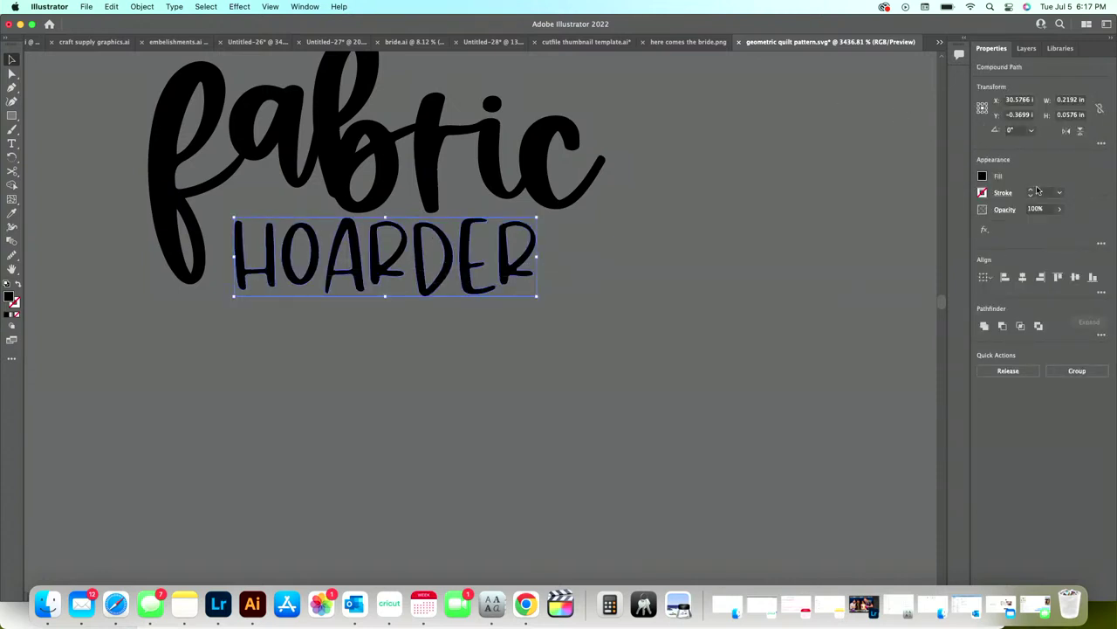
left_click(1033, 192)
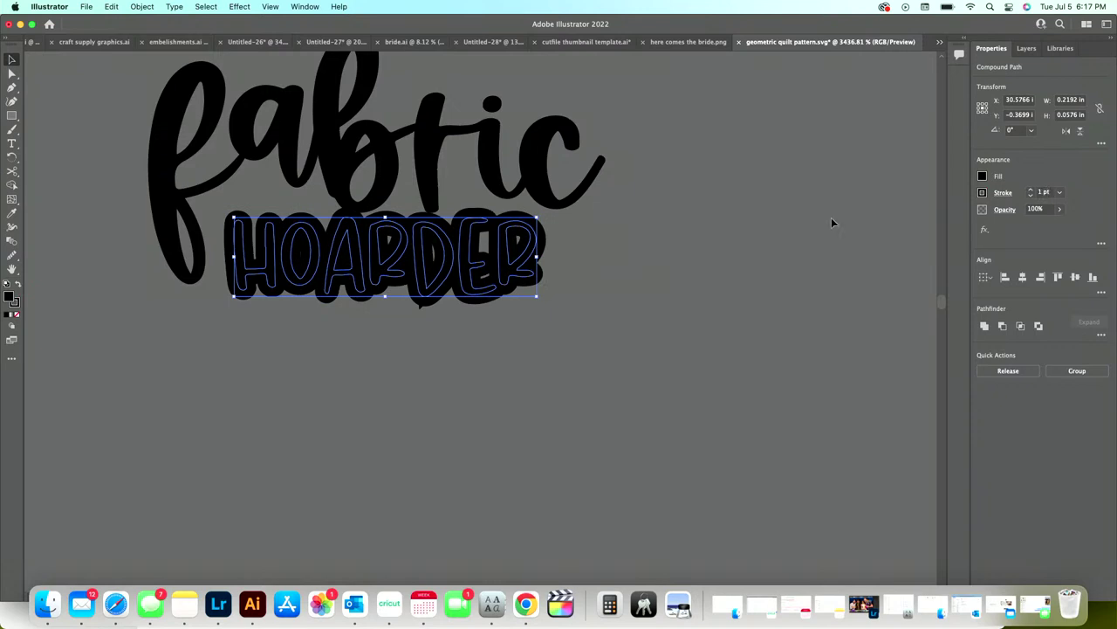
key("super+z")
left_click(763, 320)
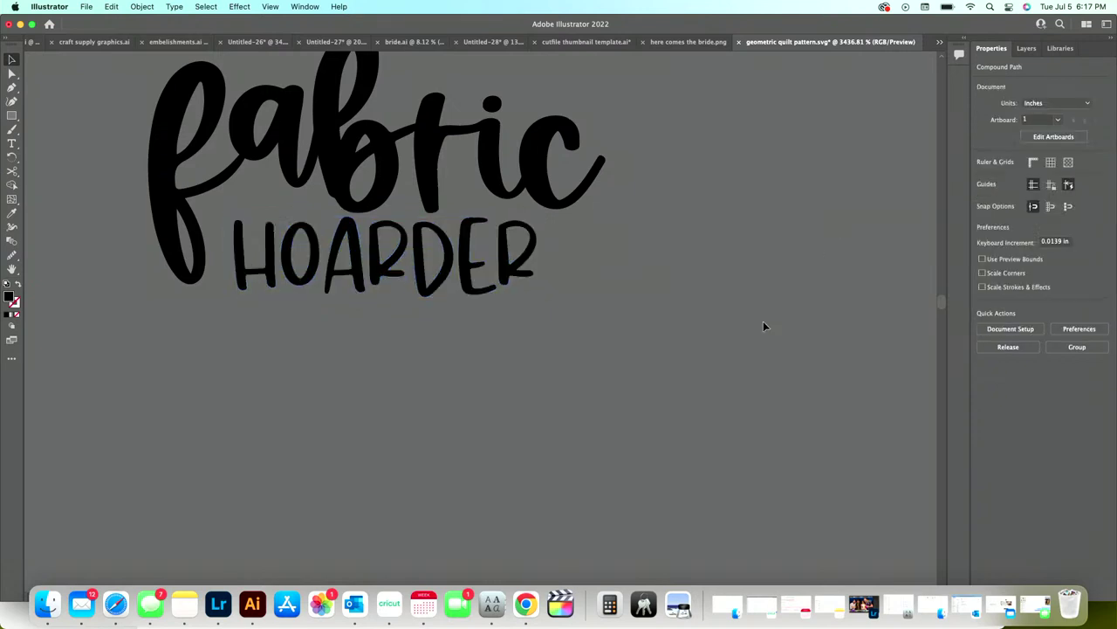
- Enlarge the whole "fabric HOARDER" lettering proportionally until the HOARDER line is about 1.56 in wide
scroll(763, 320, "down", 6)
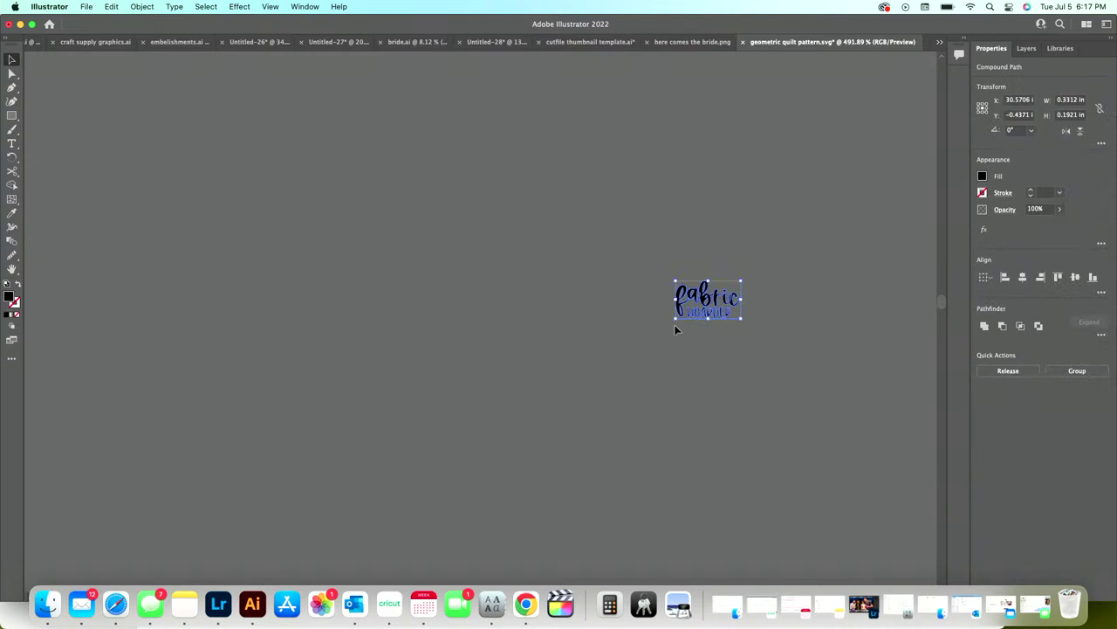
left_click_drag(675, 318, 267, 546)
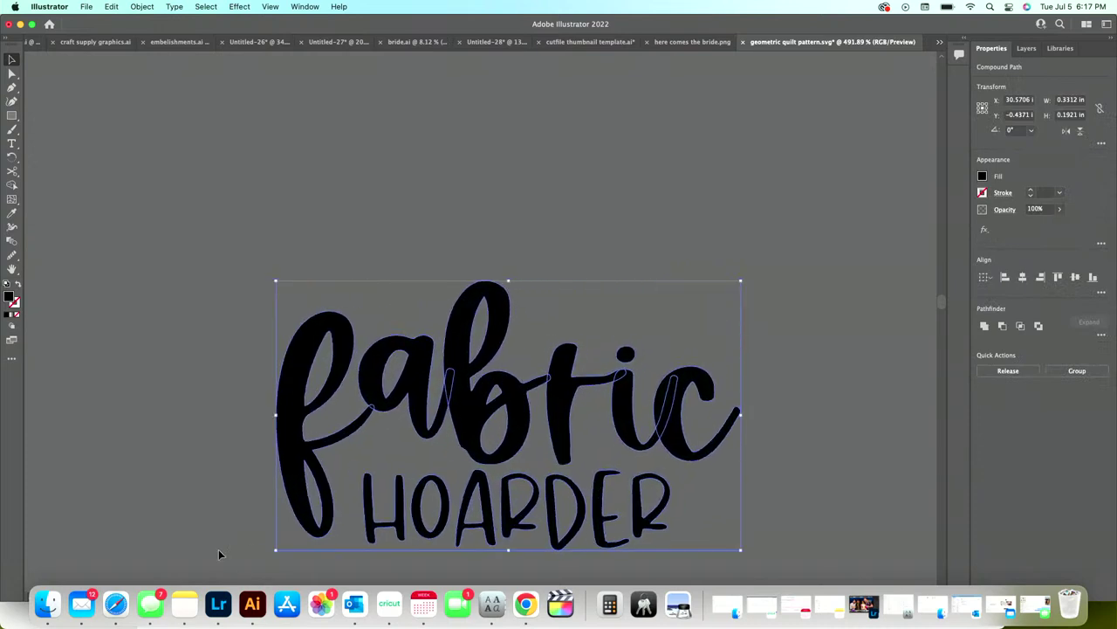
left_click(788, 452)
scroll(787, 452, "down", 3)
scroll(788, 452, "up", 3)
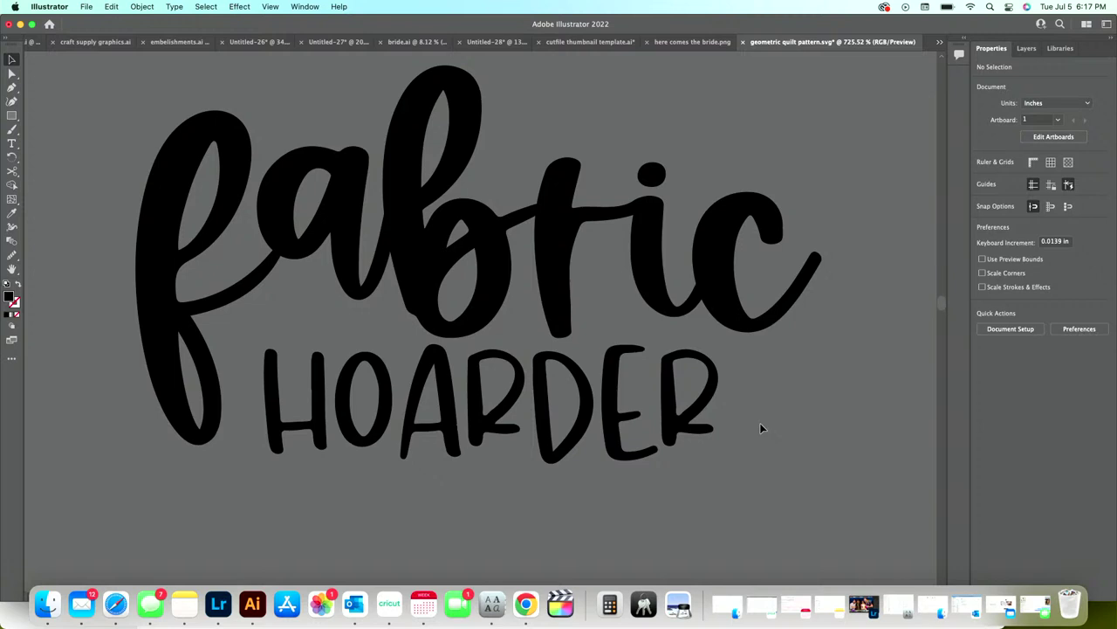
- Switch to Safari and view the discussion page of the Oak & Lamb Flock group on Facebook
left_click(115, 602)
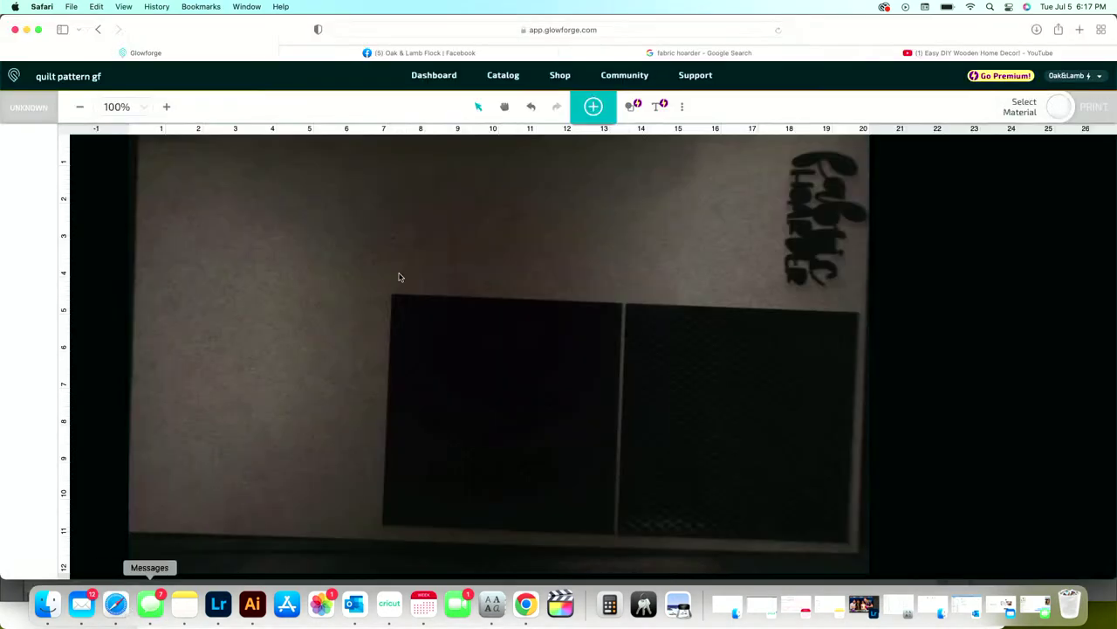
left_click(746, 52)
left_click(523, 52)
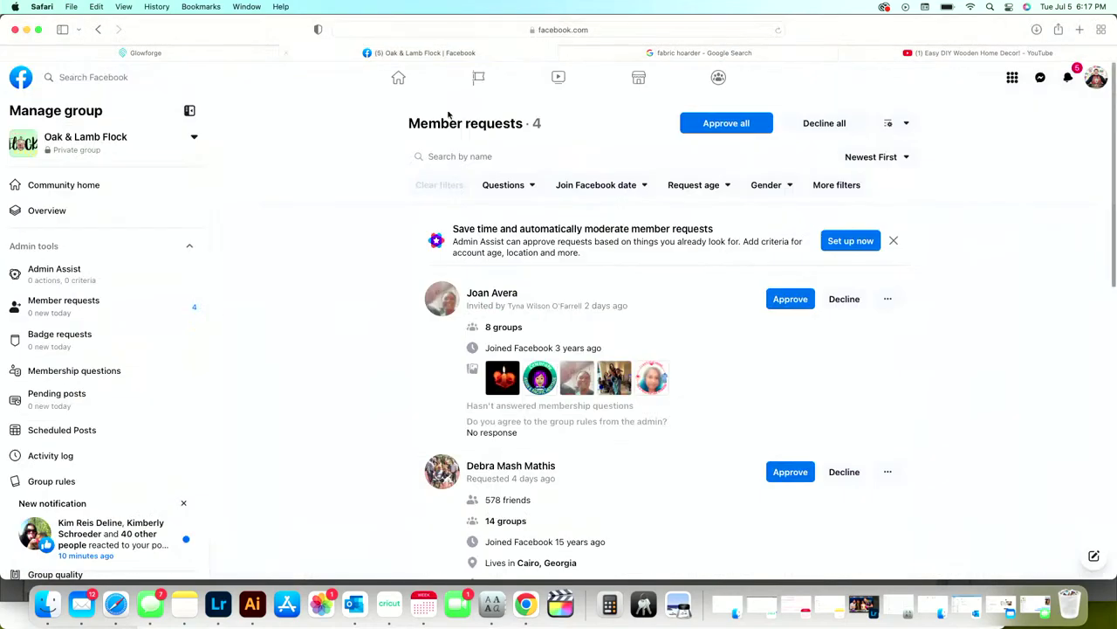
left_click(92, 147)
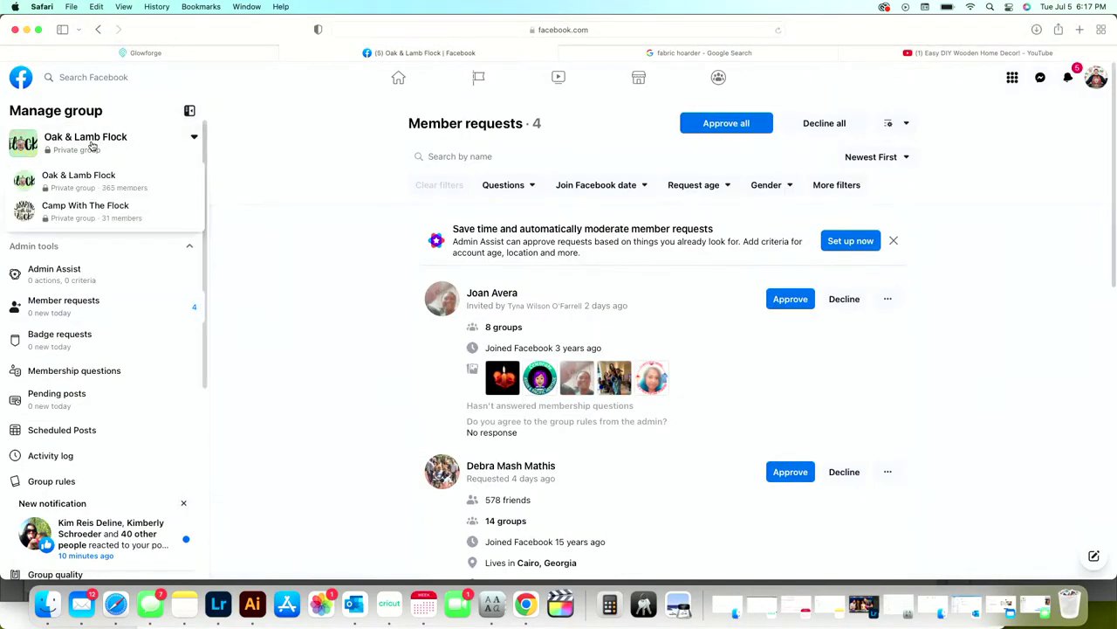
left_click(77, 176)
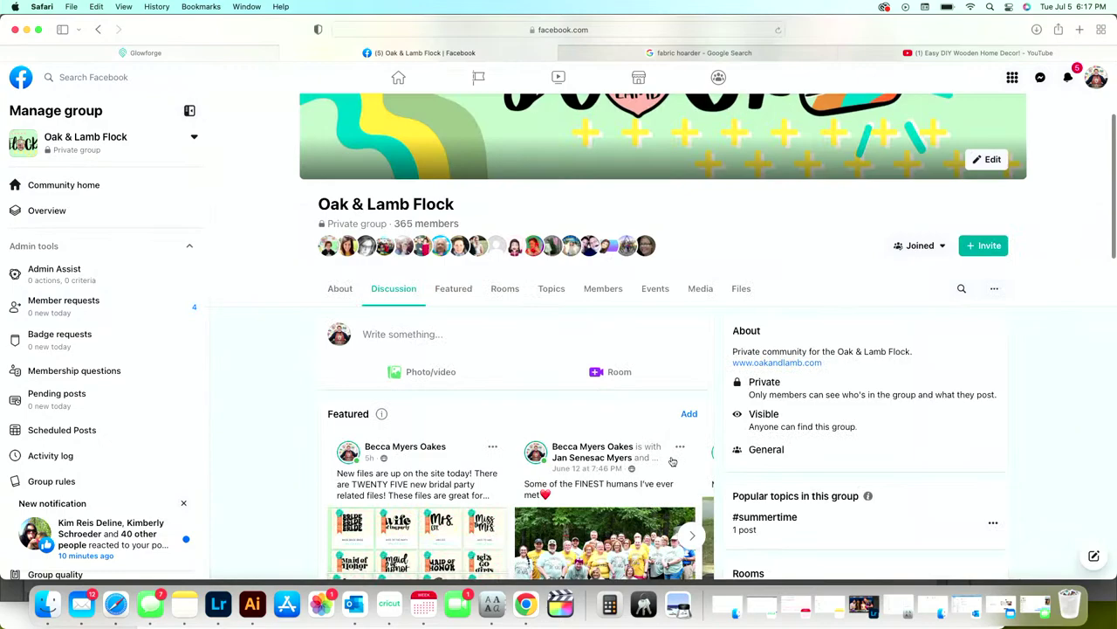
scroll(681, 454, "down", 5)
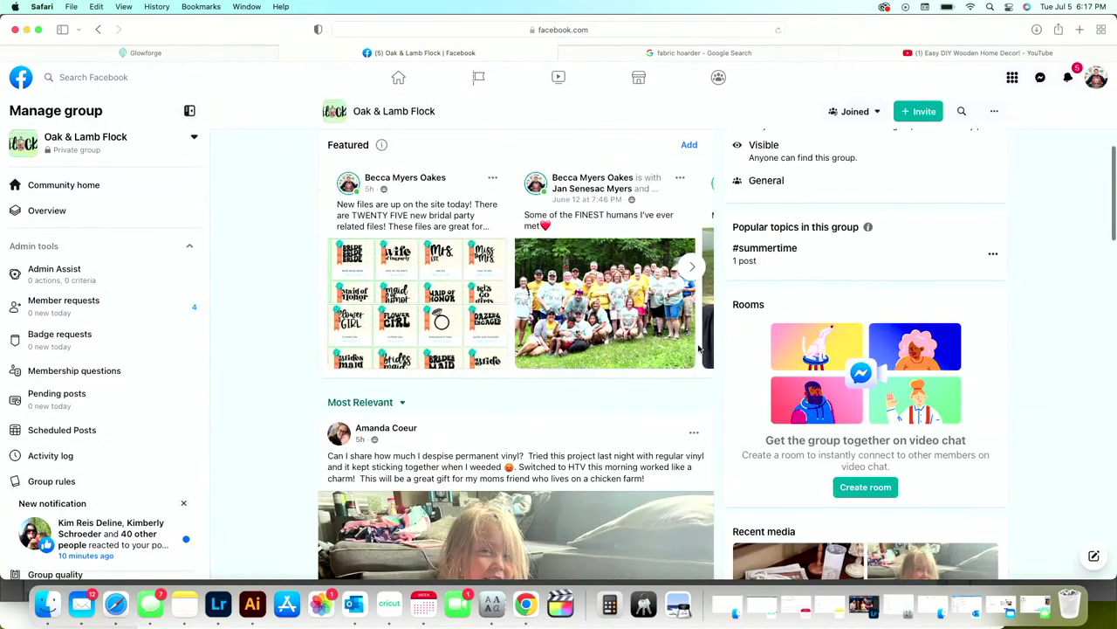
scroll(698, 347, "up", 2)
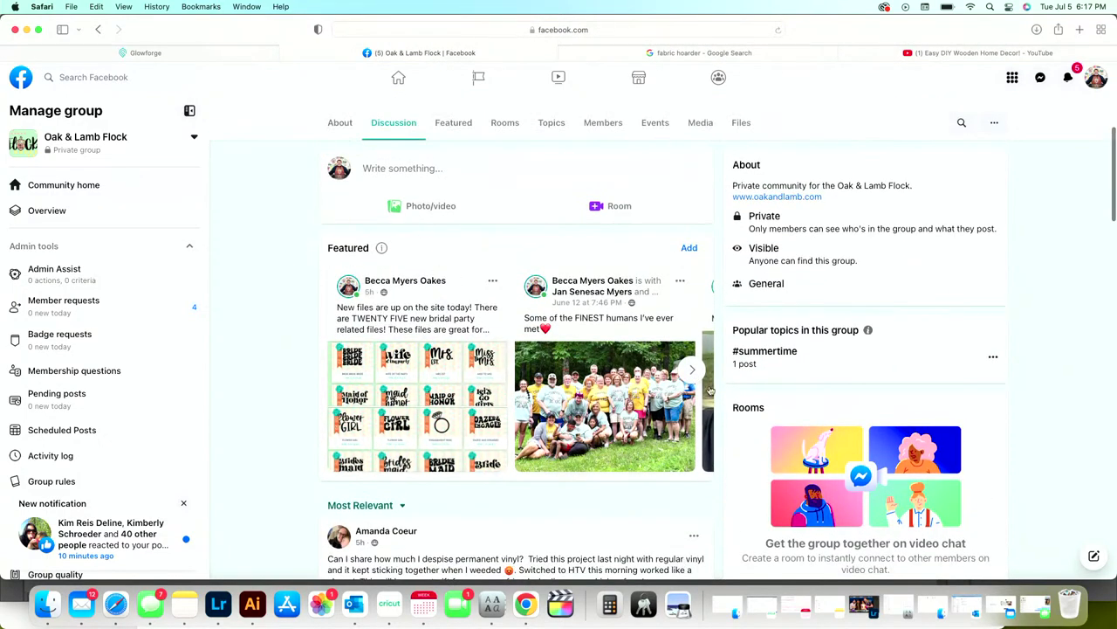
- Browse the group's featured posts to the last one and open the post about cut file requests
left_click(692, 369)
left_click(694, 369)
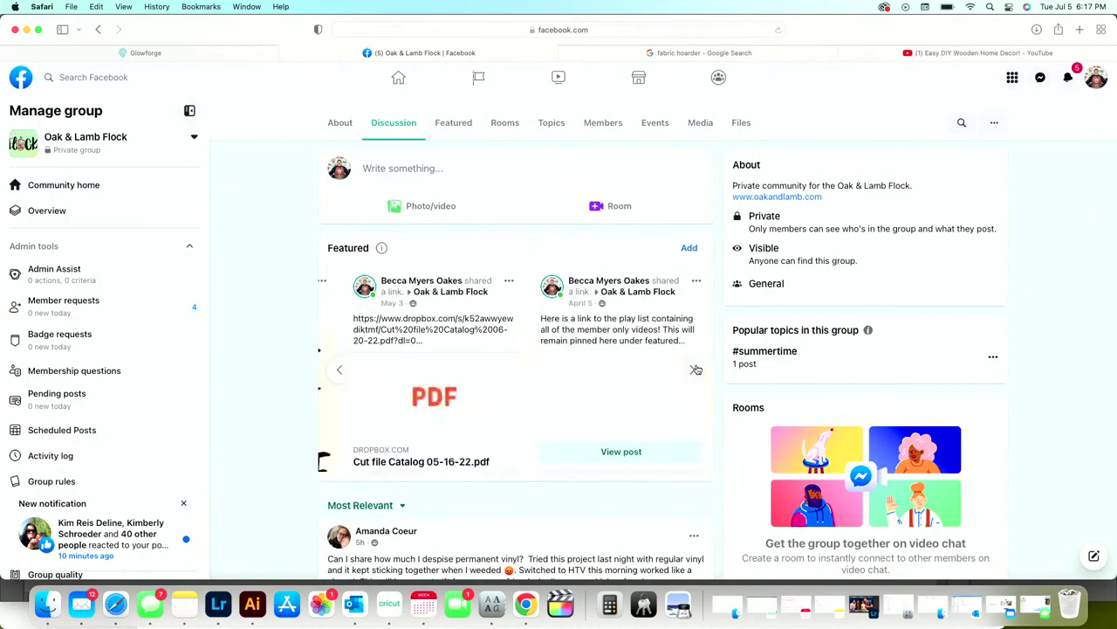
left_click(696, 369)
left_click(696, 370)
left_click(696, 370)
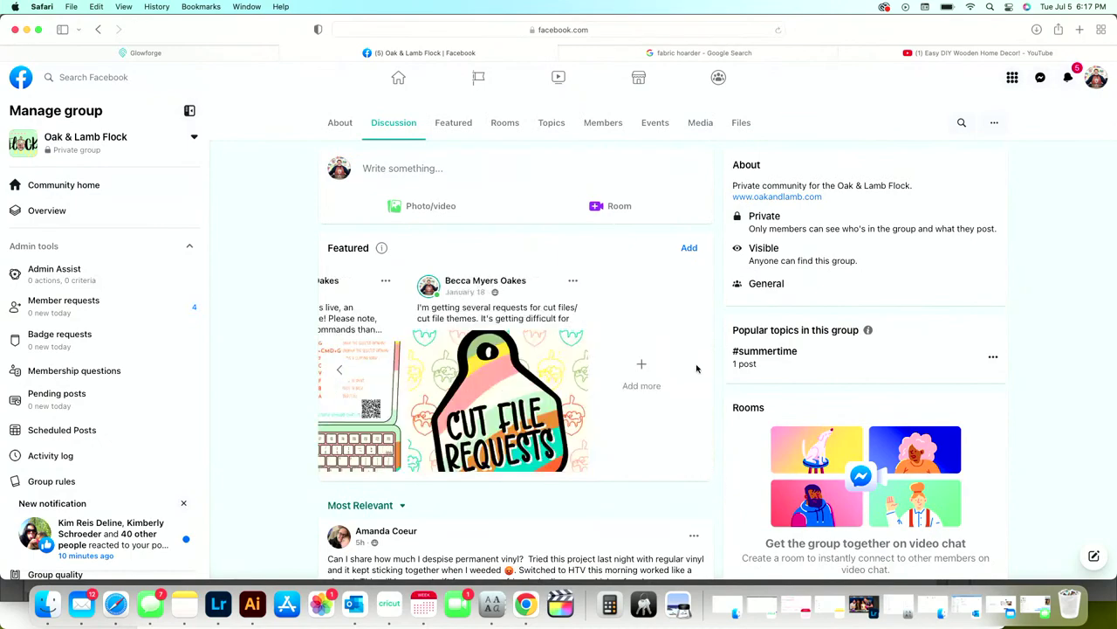
left_click(506, 378)
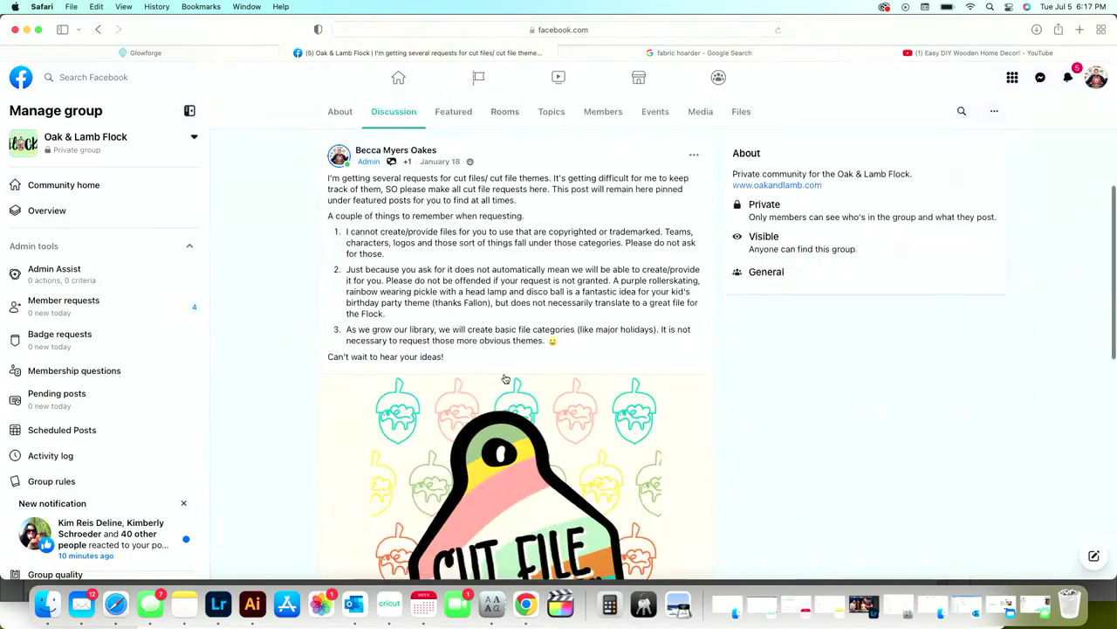
- Review the cut file request guidelines and the members' comments below the post
scroll(505, 379, "down", 8)
scroll(505, 379, "up", 15)
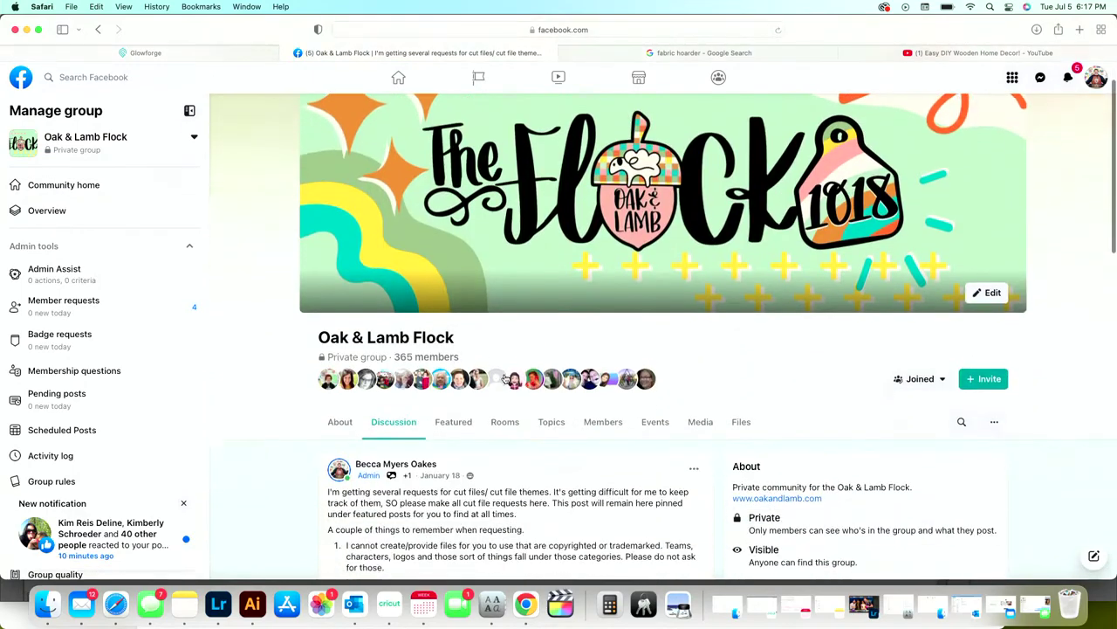
scroll(505, 379, "down", 3)
scroll(426, 451, "down", 6)
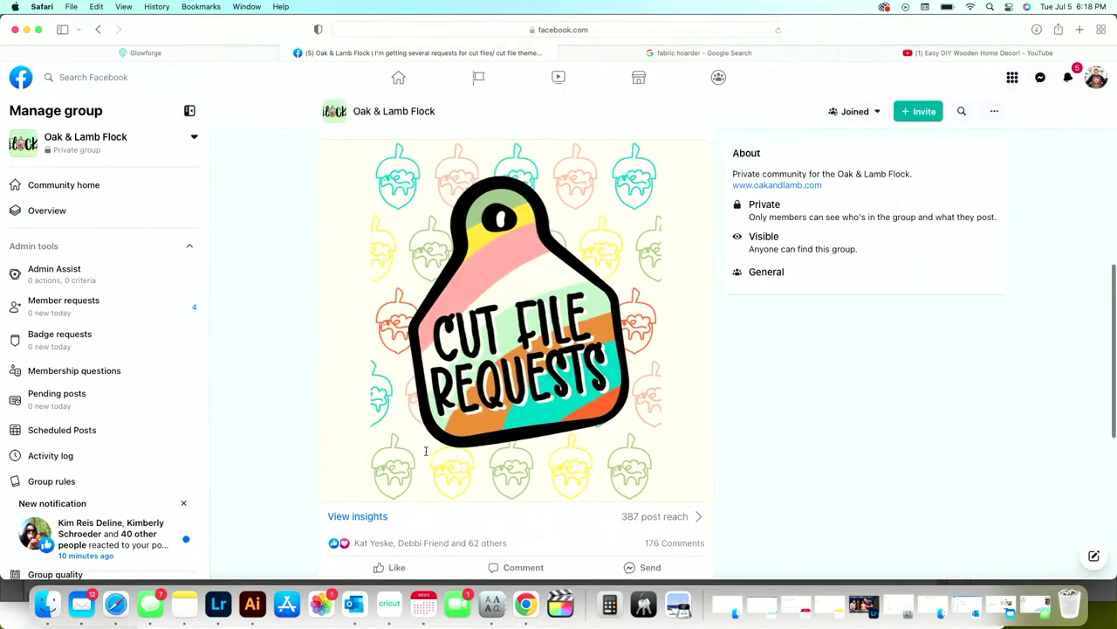
scroll(426, 451, "down", 3)
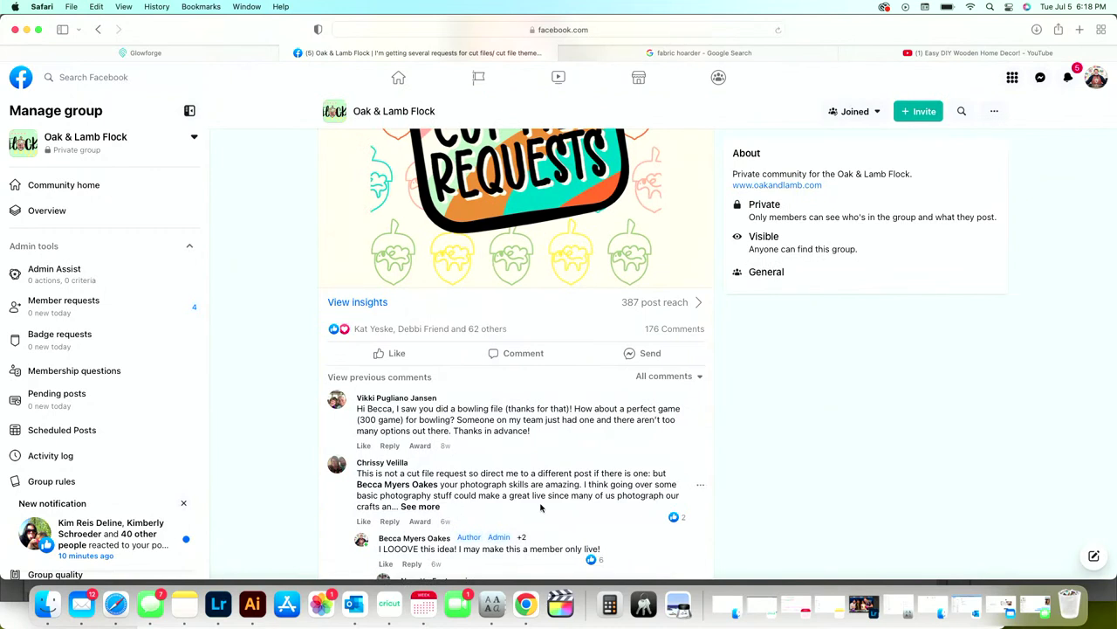
scroll(541, 507, "up", 5)
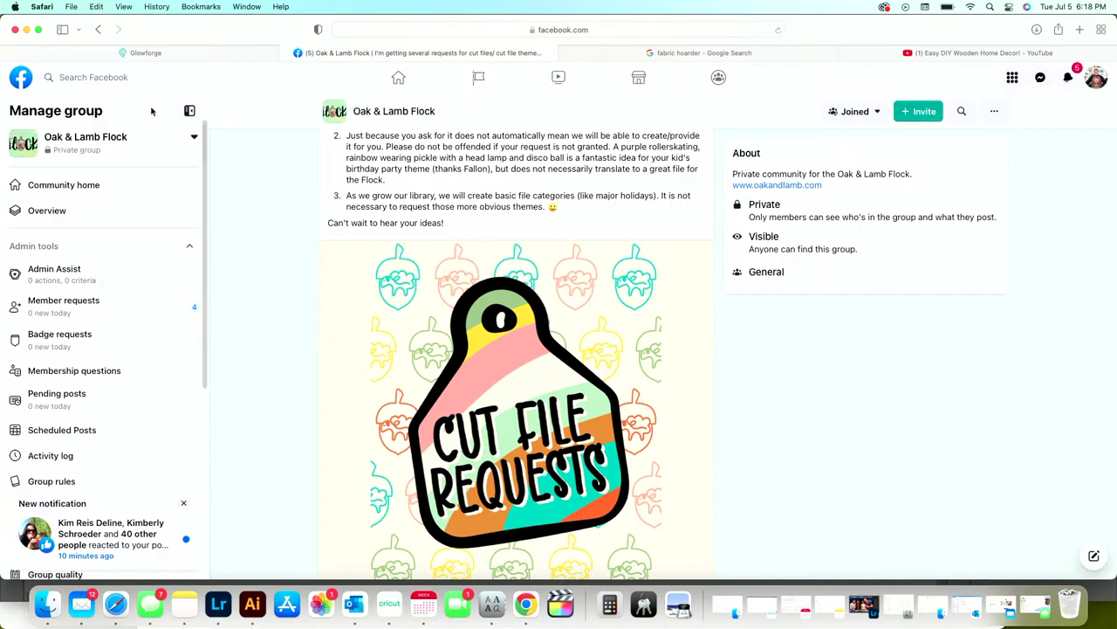
- Switch back to Illustrator and give the HOARDER letters a 2 pt stroke
left_click(218, 603)
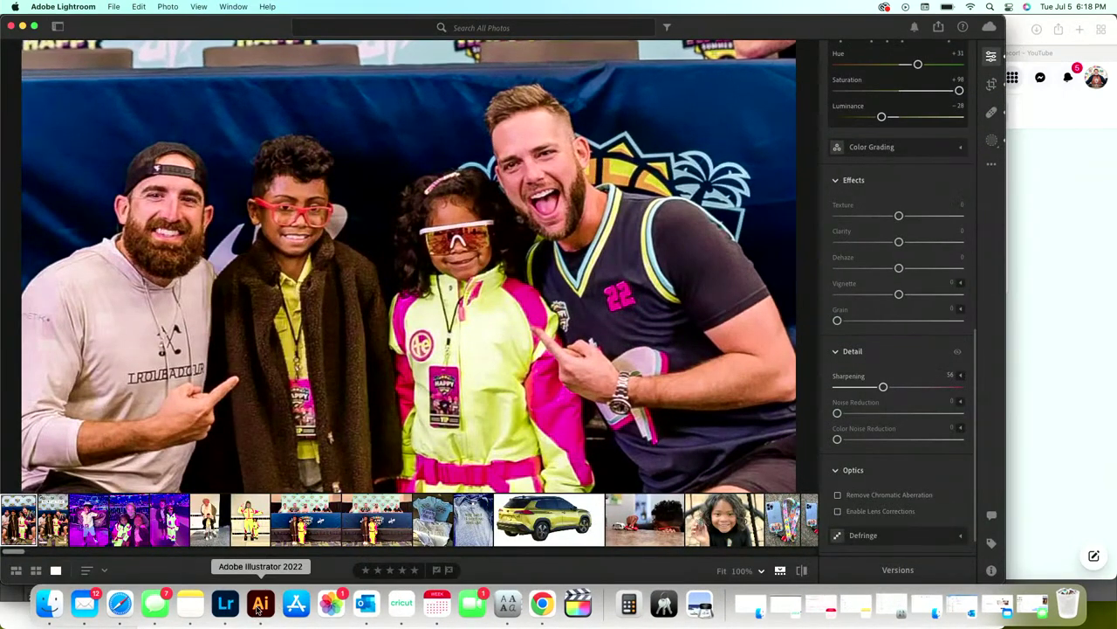
left_click(258, 605)
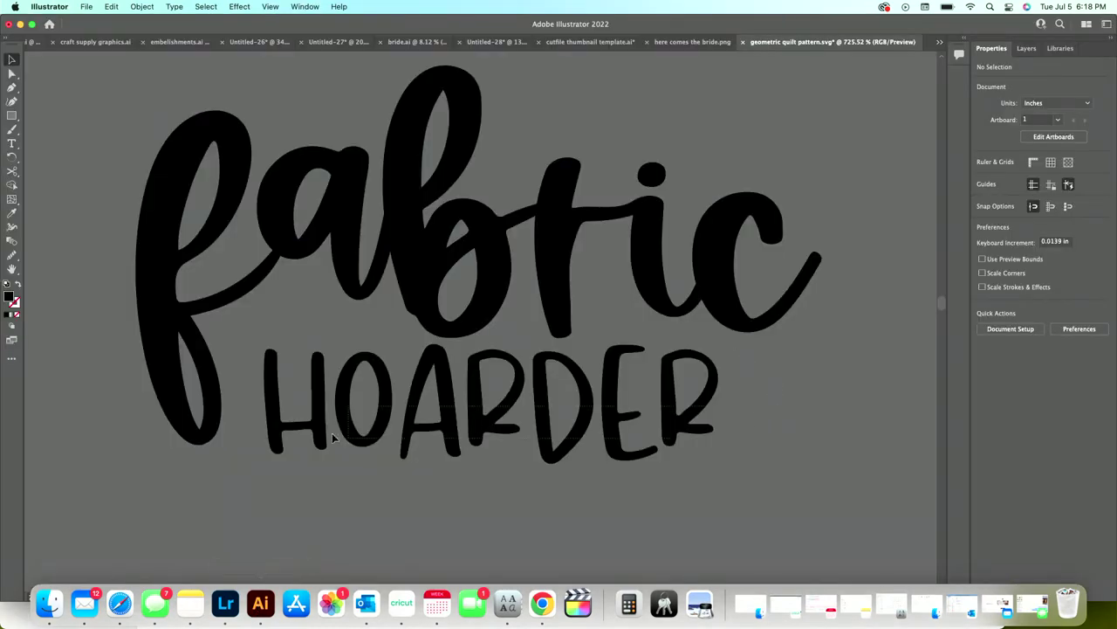
left_click(279, 417)
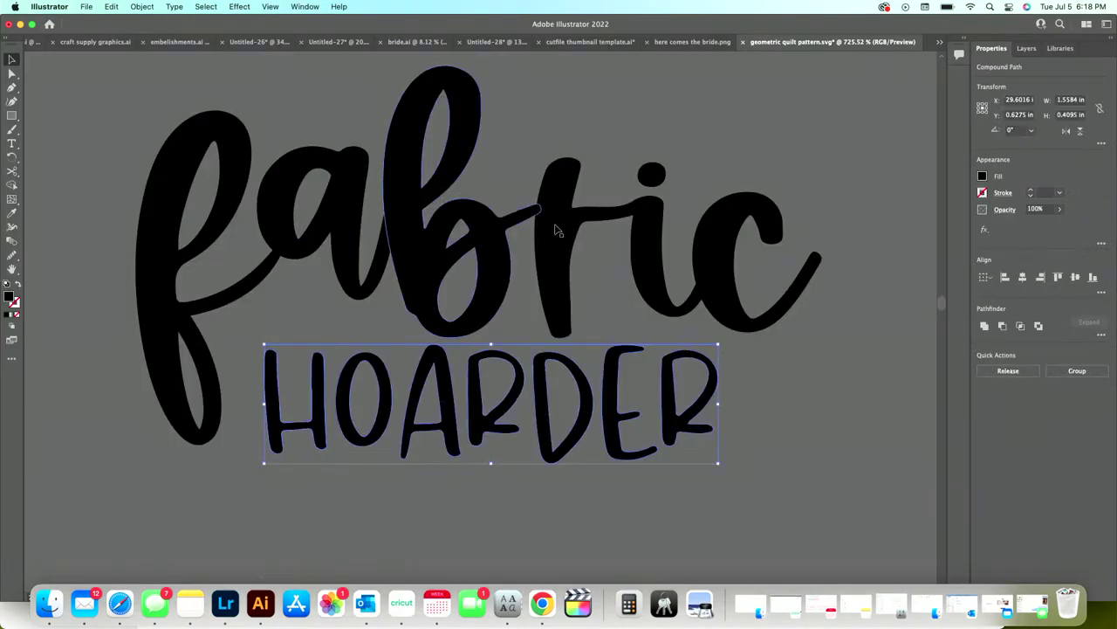
left_click(1031, 190)
left_click(1031, 190)
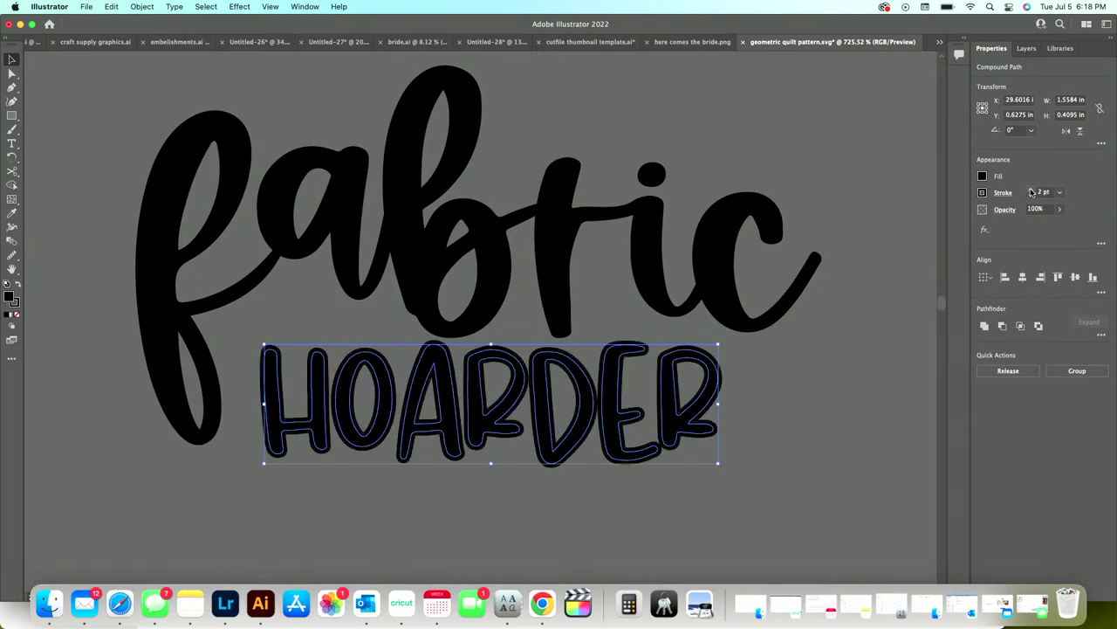
left_click(767, 533)
- Shift the final R and the E of HOARDER slightly right so the E clears the D
scroll(600, 540, "up", 5)
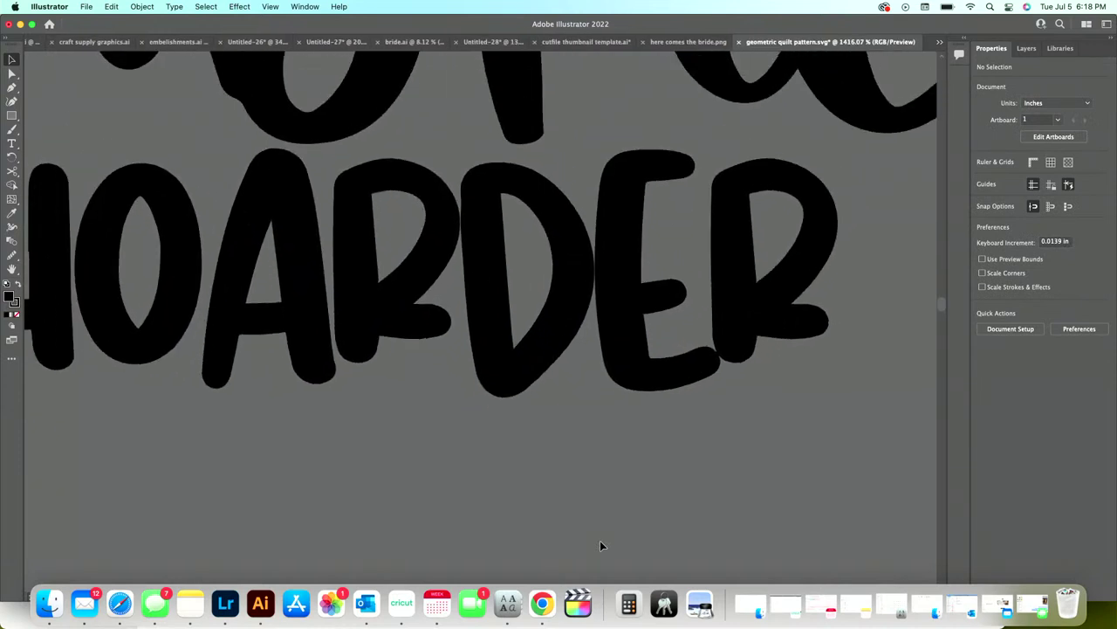
left_click_drag(768, 312, 776, 313)
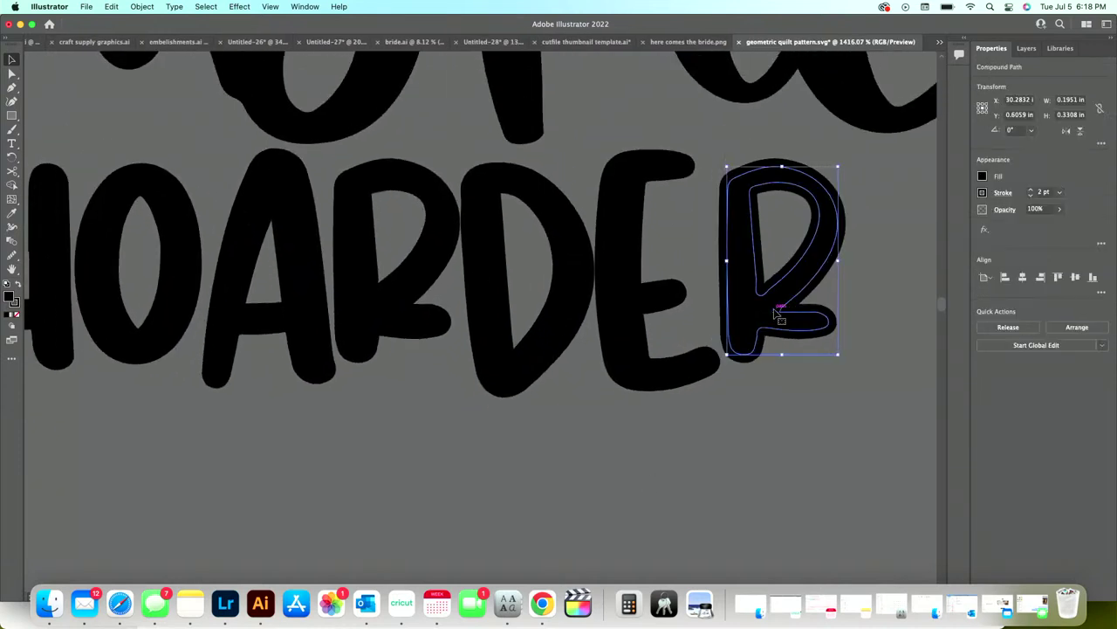
left_click(674, 475)
left_click_drag(642, 378, 651, 378)
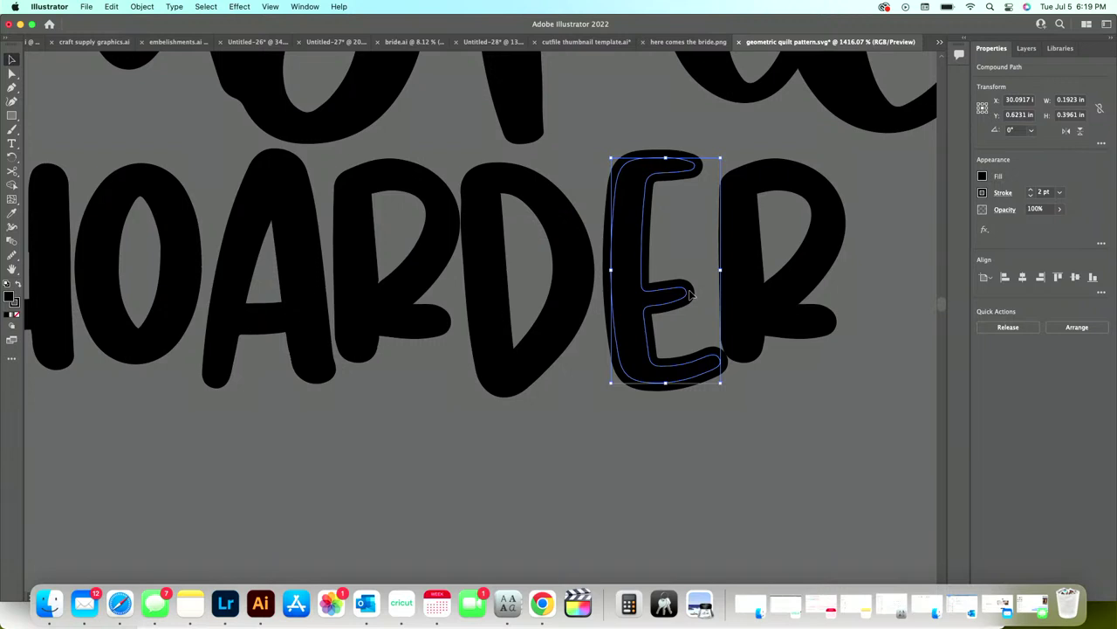
left_click(648, 479)
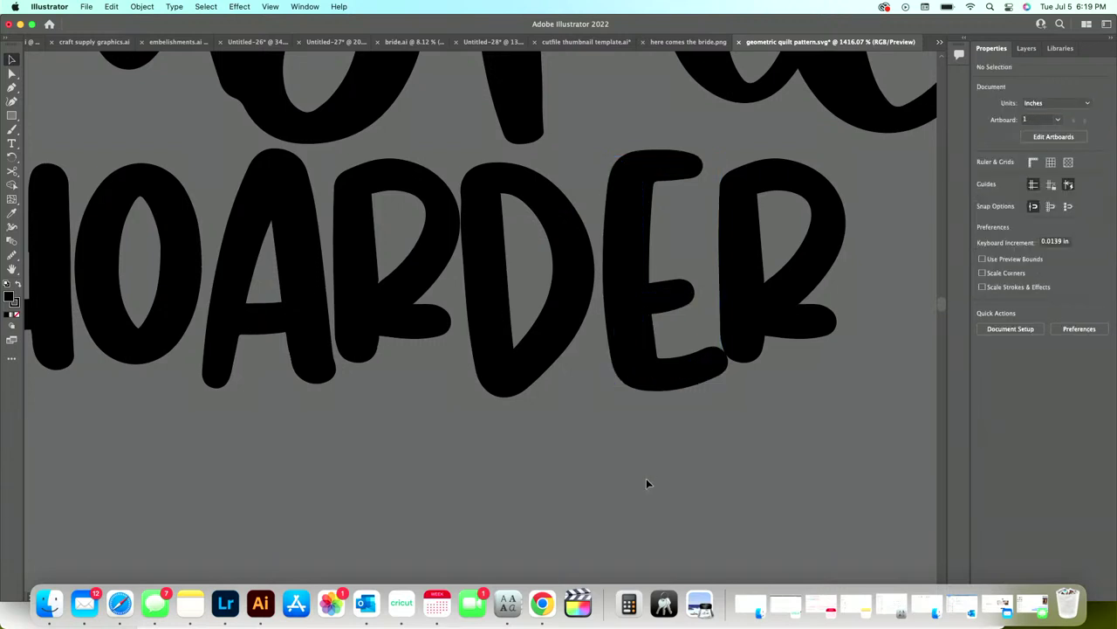
- Select all the HOARDER letters and convert their strokes to outlines with Outline Stroke
scroll(646, 477, "down", 3)
scroll(646, 478, "up", 1)
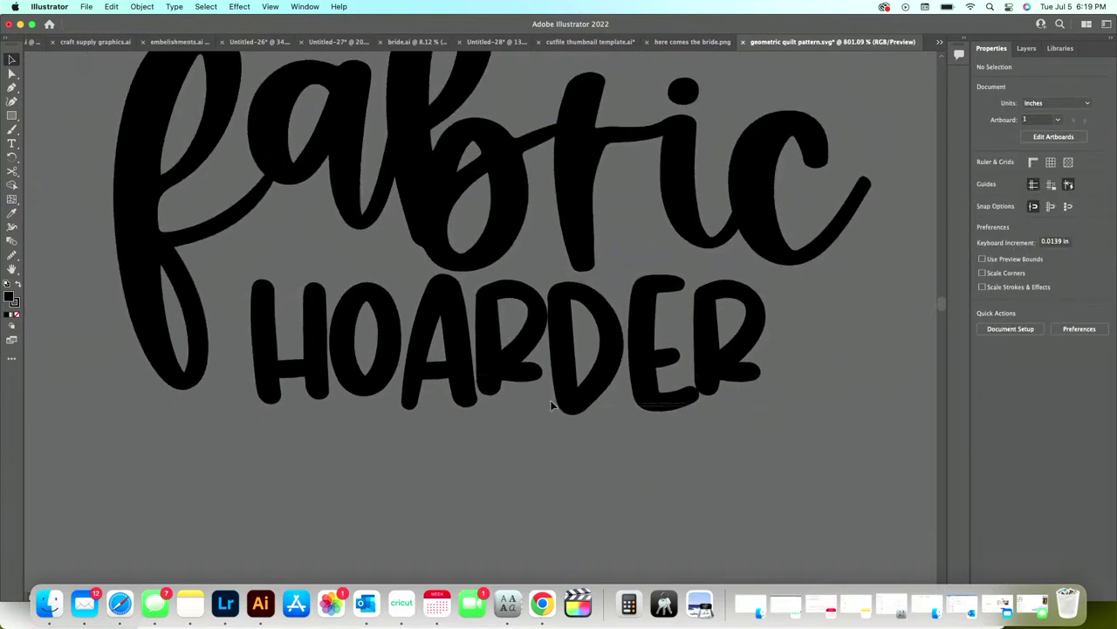
left_click(295, 338)
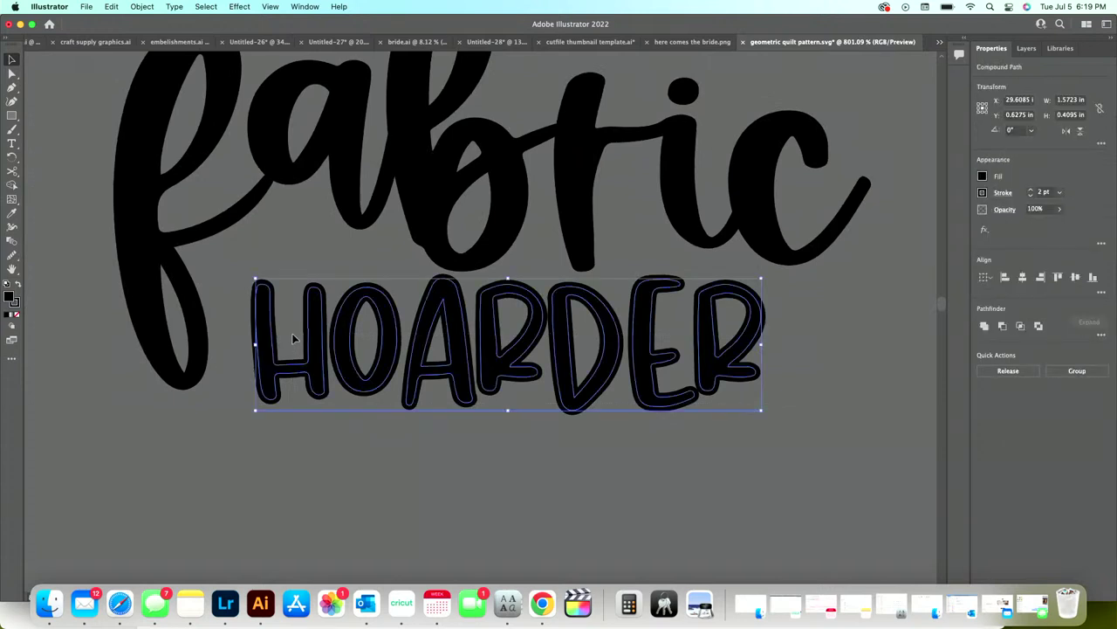
left_click(142, 6)
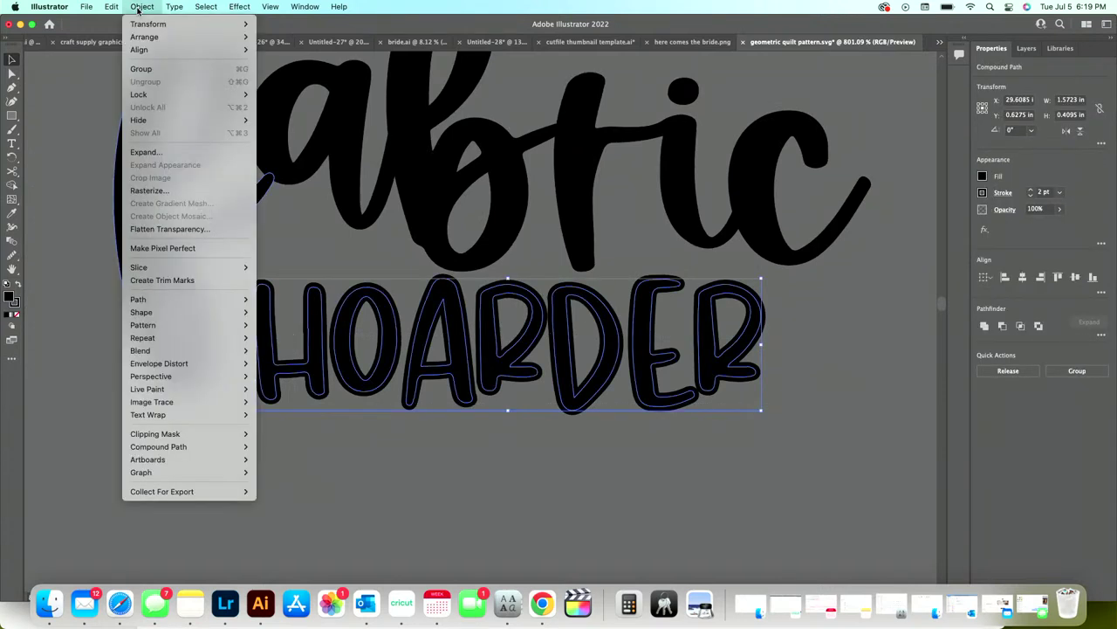
mouse_move(150, 304)
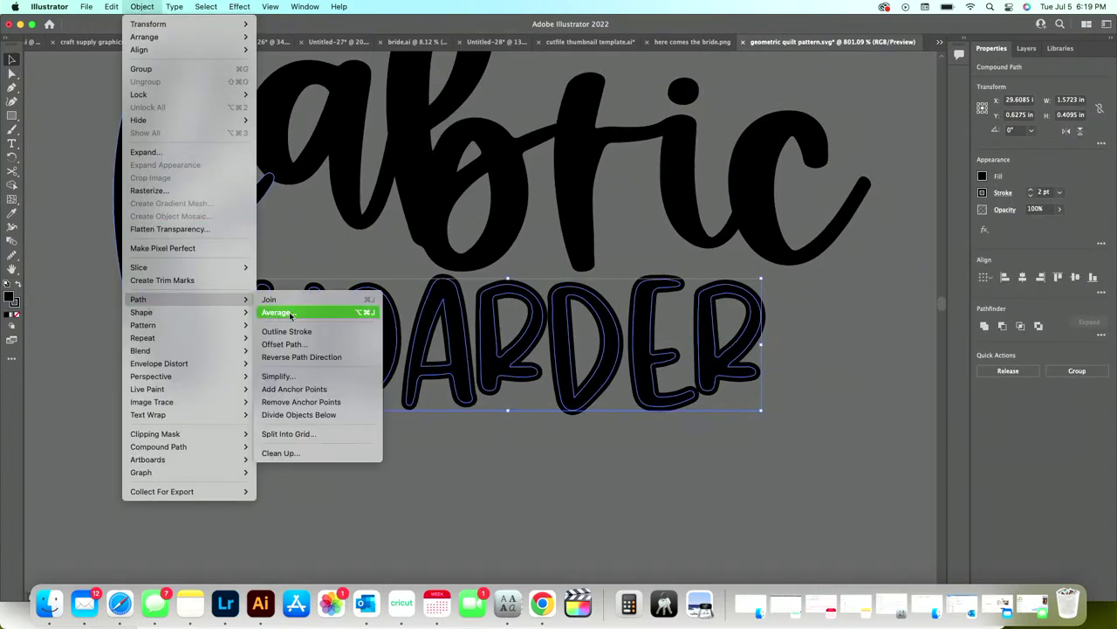
left_click(311, 331)
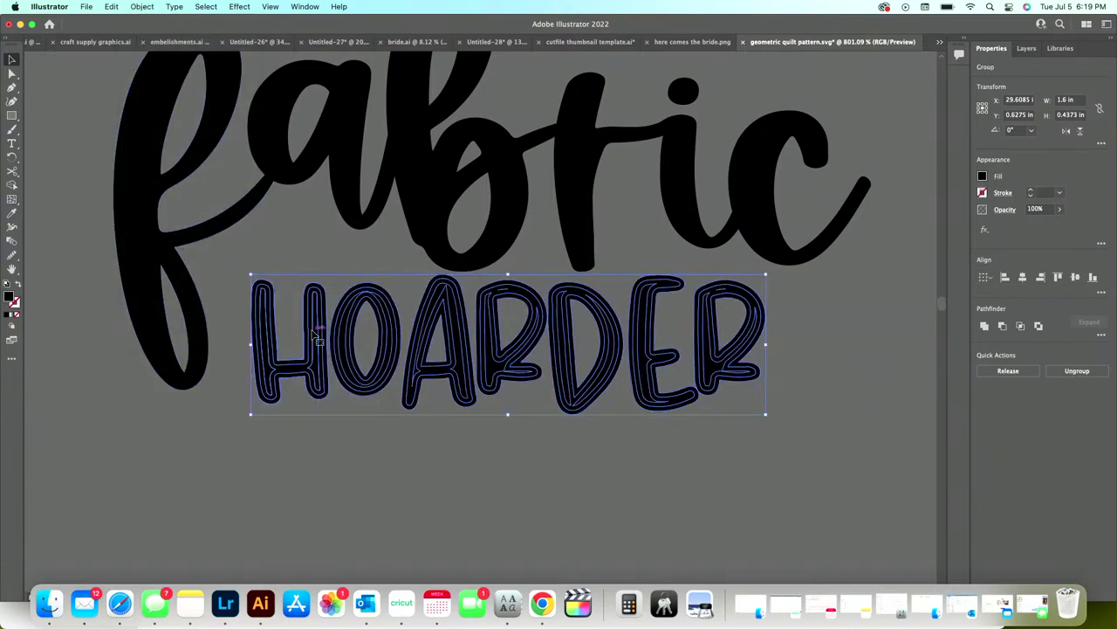
- Inspect the doubled contours of HOARDER and unite the outlined strokes with the letter fills into solid shapes
scroll(570, 334, "up", 3)
scroll(569, 333, "up", 3)
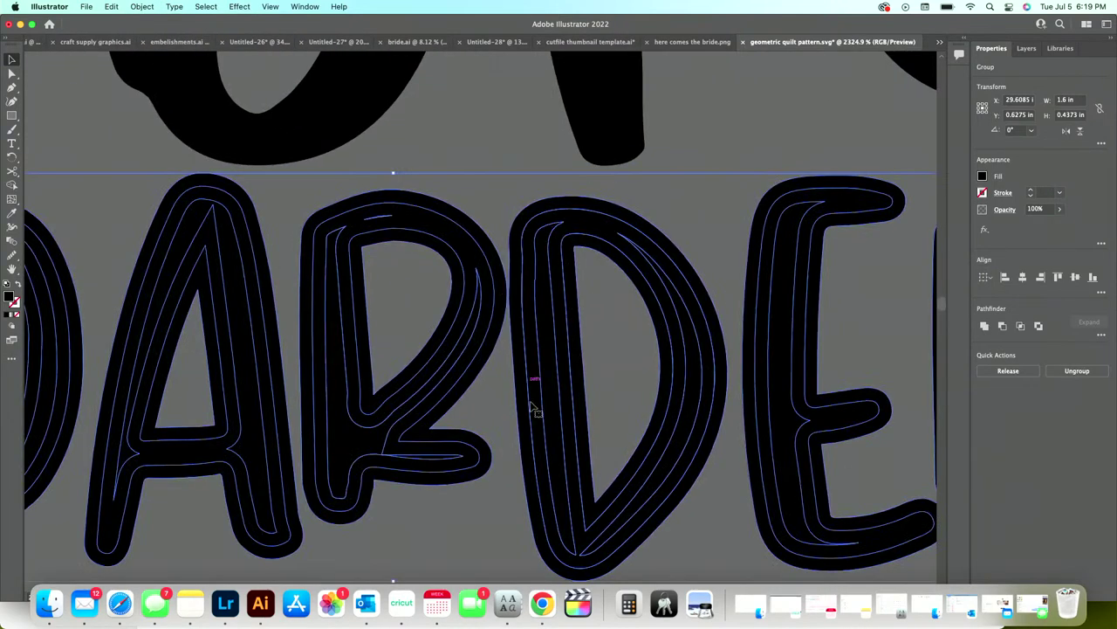
scroll(735, 398, "down", 5)
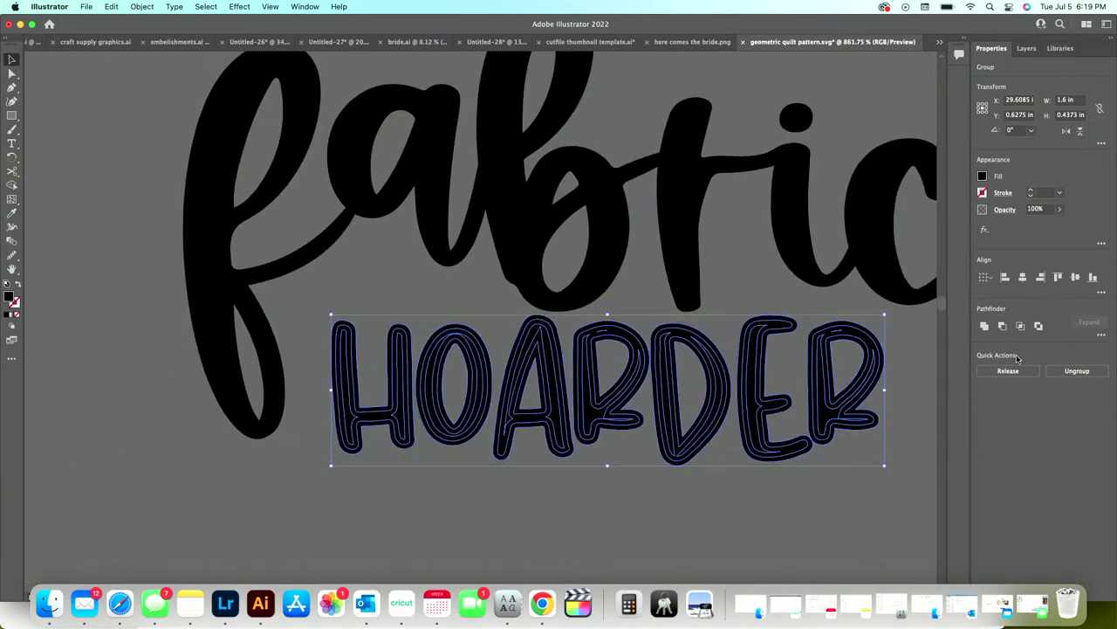
left_click(986, 327)
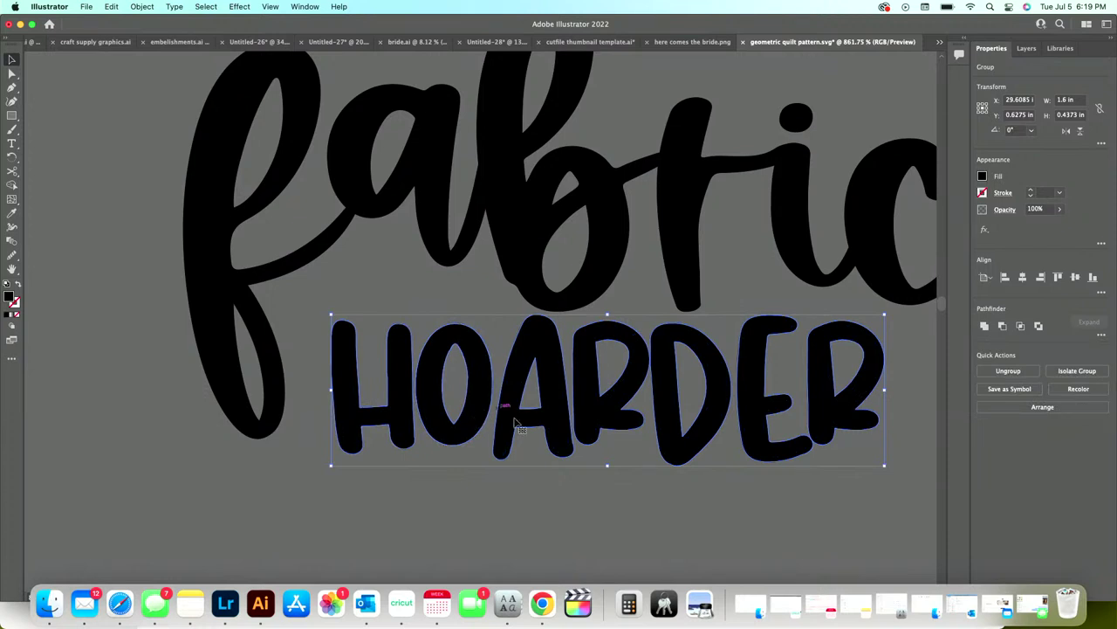
- Scale the HOARDER group up to about 1.82 in wide and reposition it directly beneath "fabric"
left_click(619, 544)
scroll(619, 545, "down", 2)
scroll(619, 548, "right", 2)
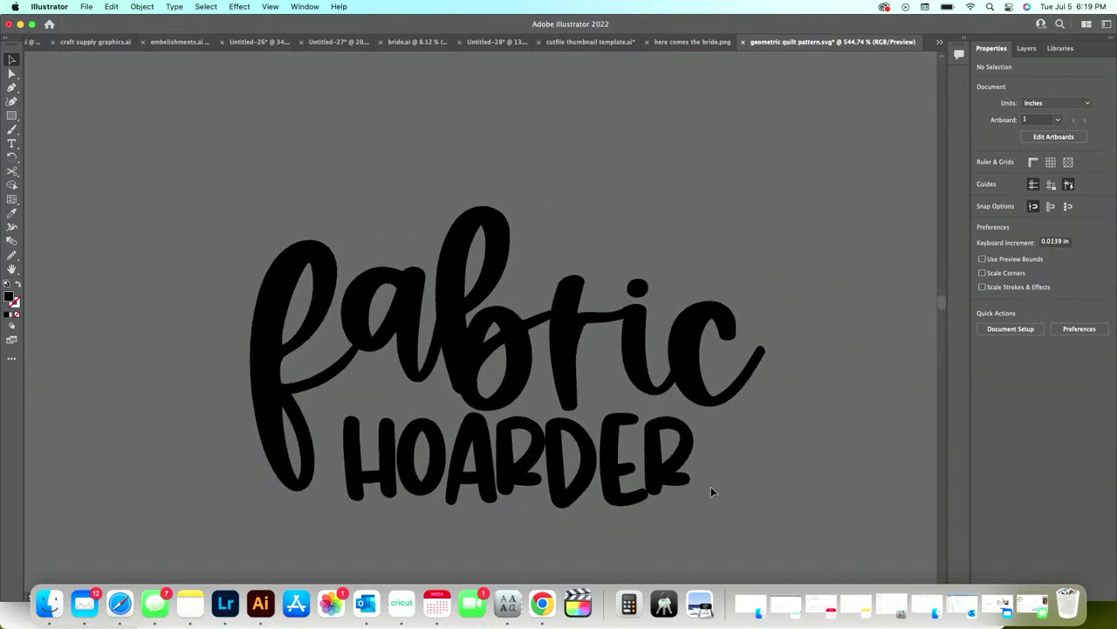
left_click(692, 476)
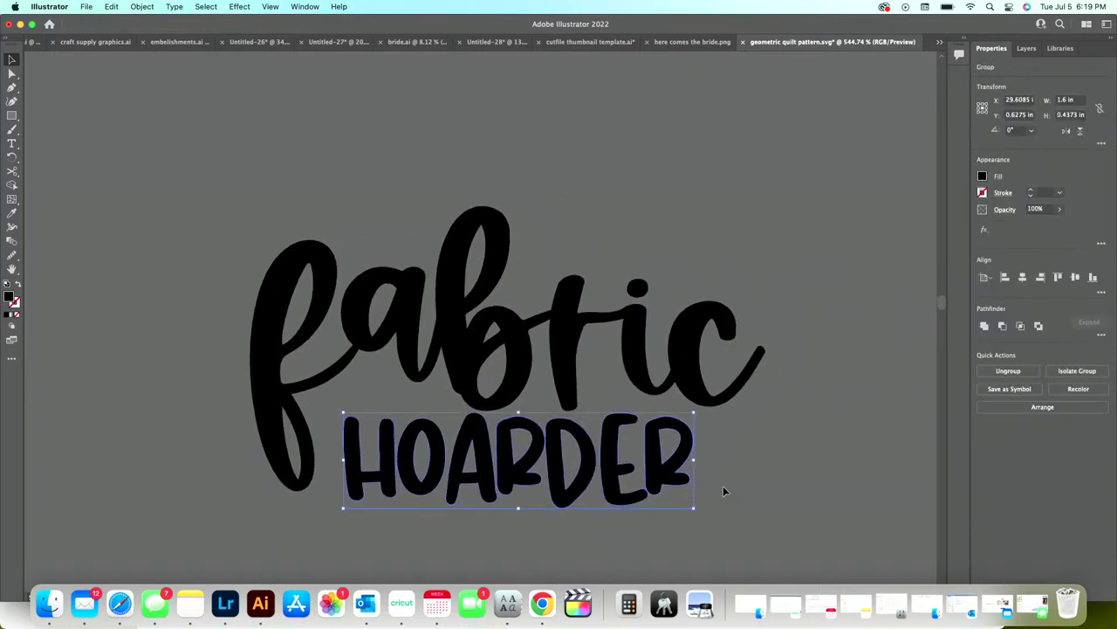
left_click_drag(693, 510, 742, 522)
left_click_drag(632, 486, 615, 478)
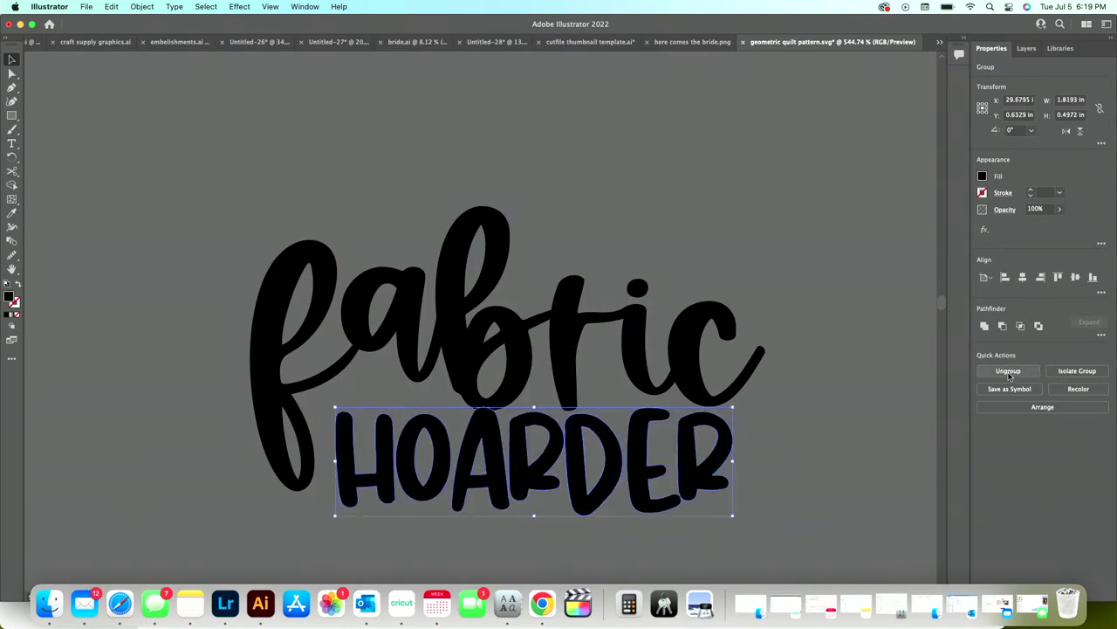
- Ungroup HOARDER, shift the D, E and final R slightly right, and raise the first R to meet the t of "fabric"
left_click(1008, 371)
left_click(811, 486)
scroll(810, 484, "up", 3)
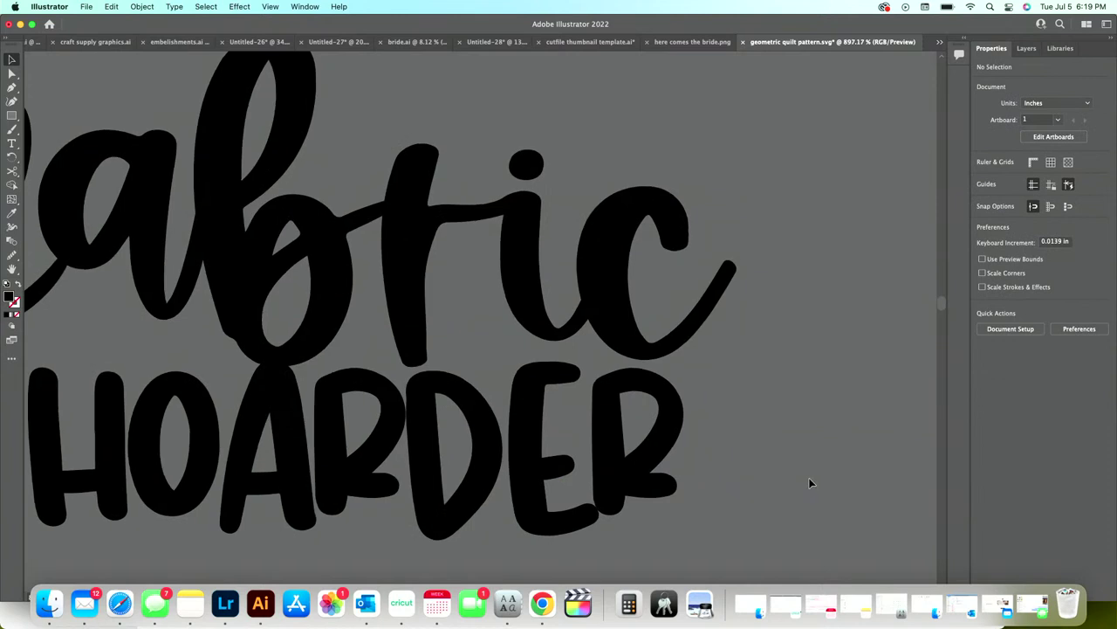
scroll(809, 483, "left", 3)
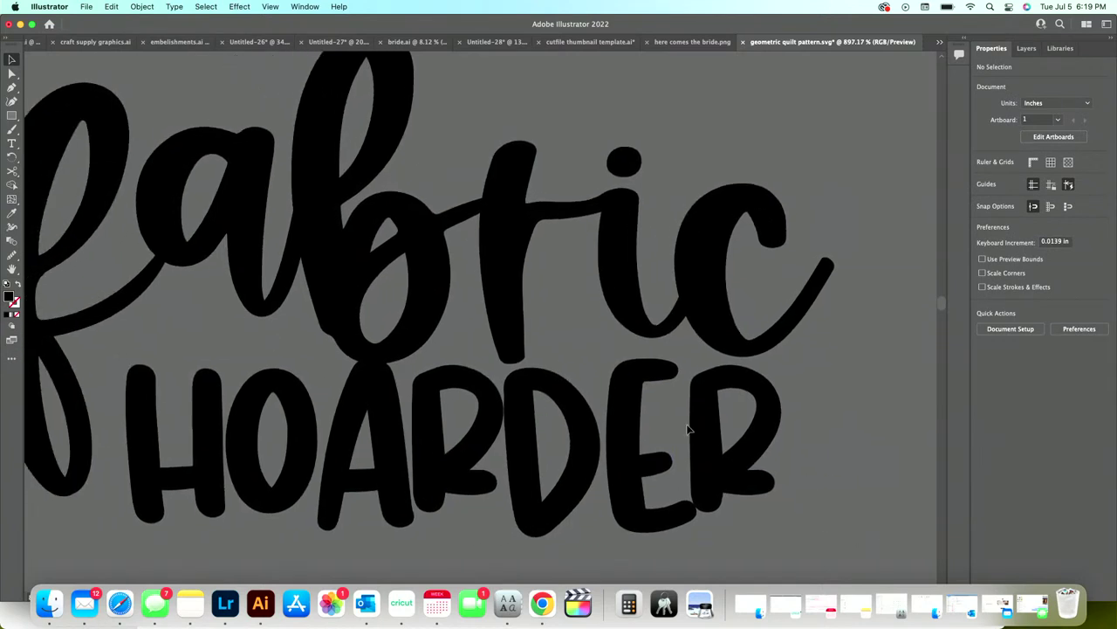
scroll(687, 428, "down", 2)
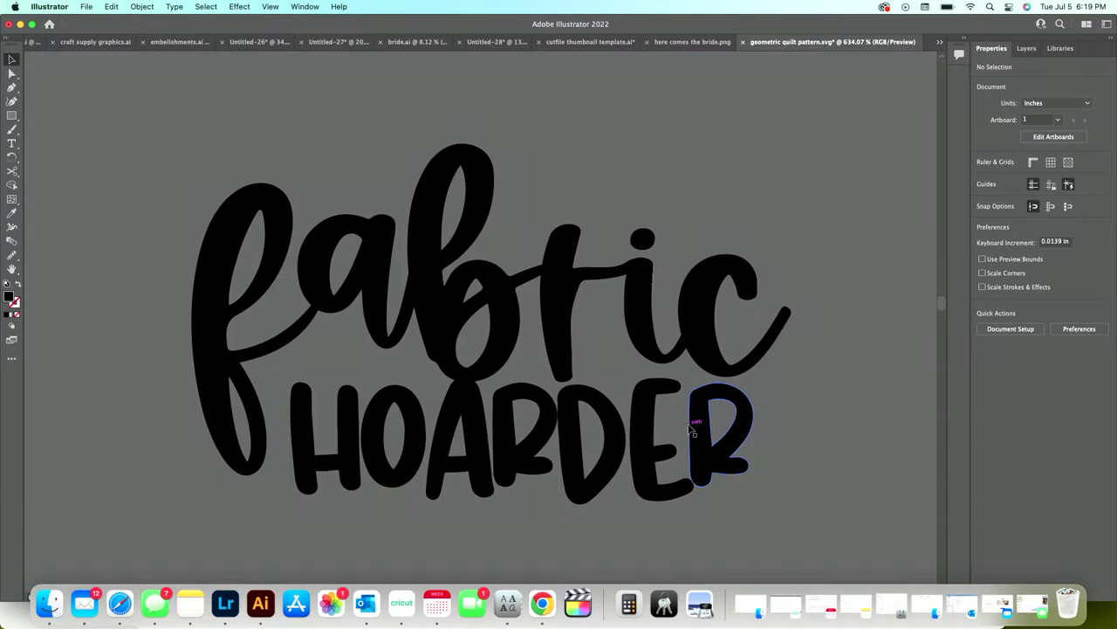
left_click_drag(786, 492, 639, 437)
left_click_drag(546, 421, 555, 411)
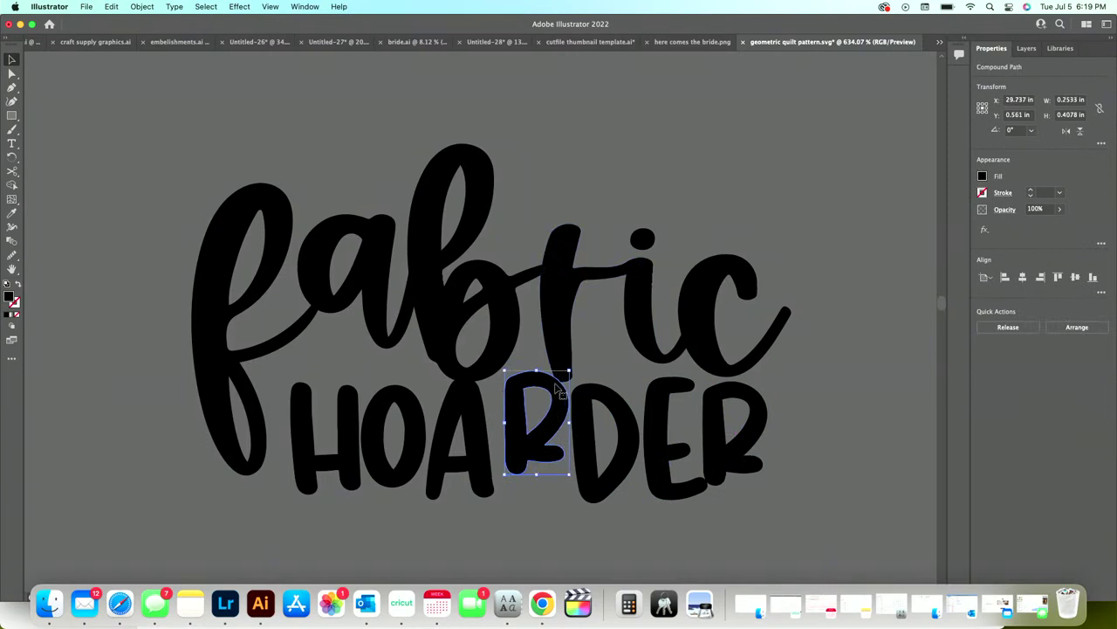
- Move the O closer to the A, and the H up and right until it touches the O
left_click(478, 390)
left_click_drag(417, 438, 428, 441)
left_click_drag(355, 450, 365, 441)
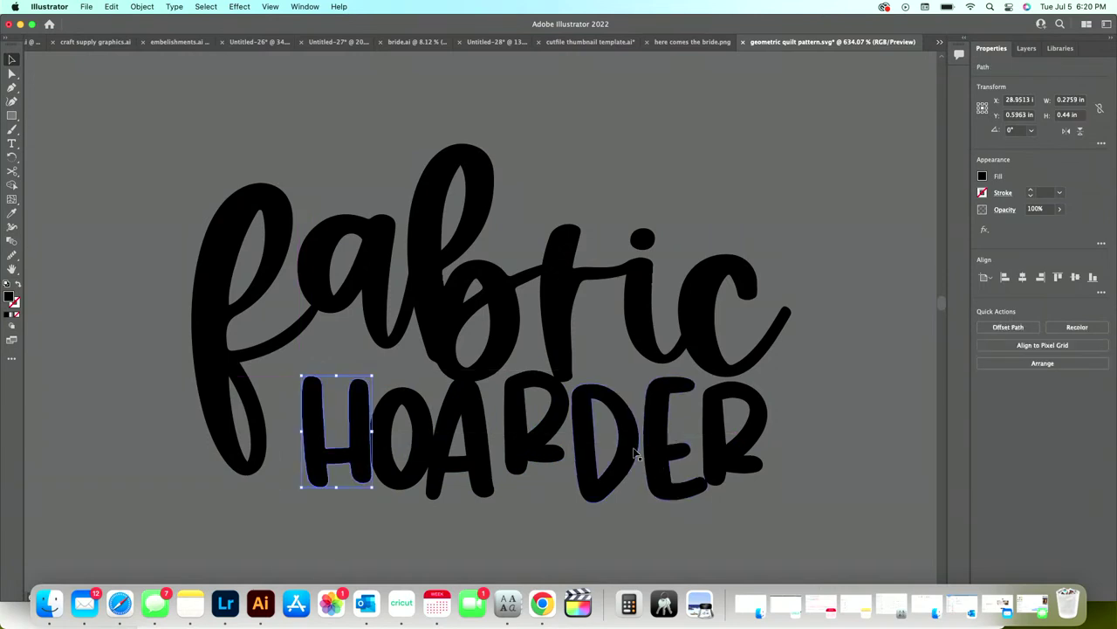
- Nudge the D right and slightly up, and raise the E to connect with the word "fabric" above
left_click_drag(635, 453, 668, 384)
left_click(669, 389)
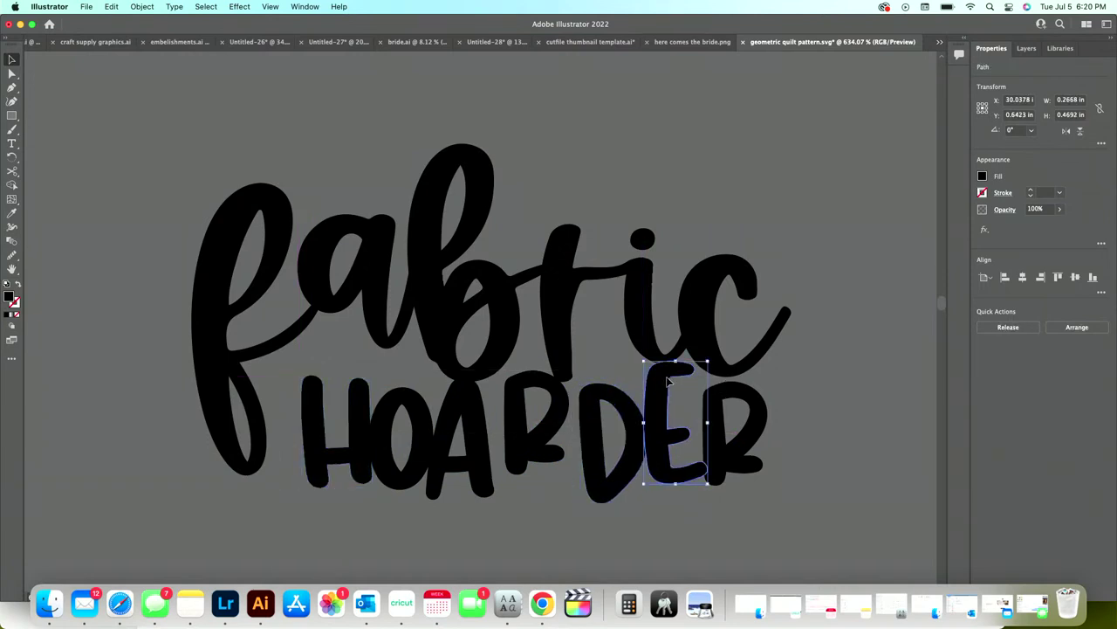
left_click(716, 424)
left_click(778, 486)
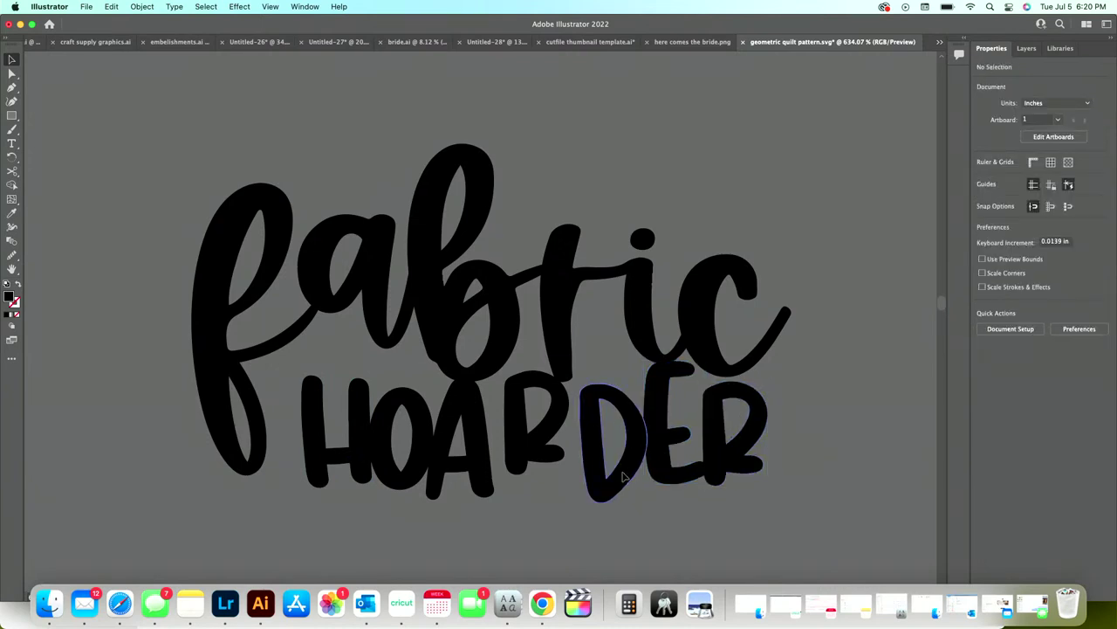
left_click_drag(623, 476, 620, 472)
left_click(609, 520)
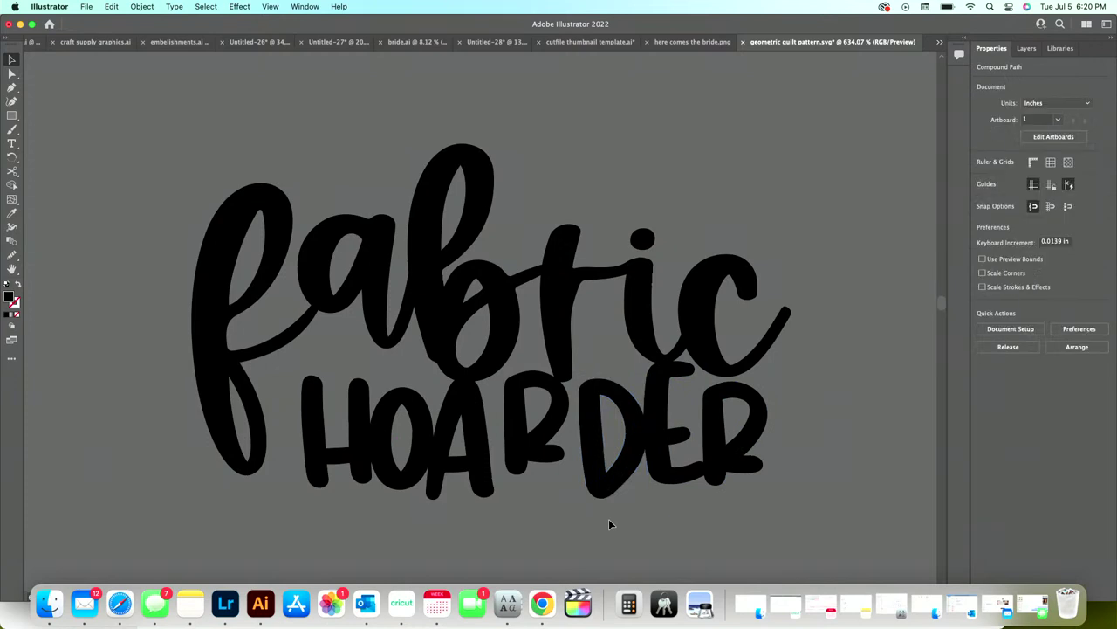
- Select all the letters of both words and unite them into one connected shape
scroll(609, 522, "down", 3)
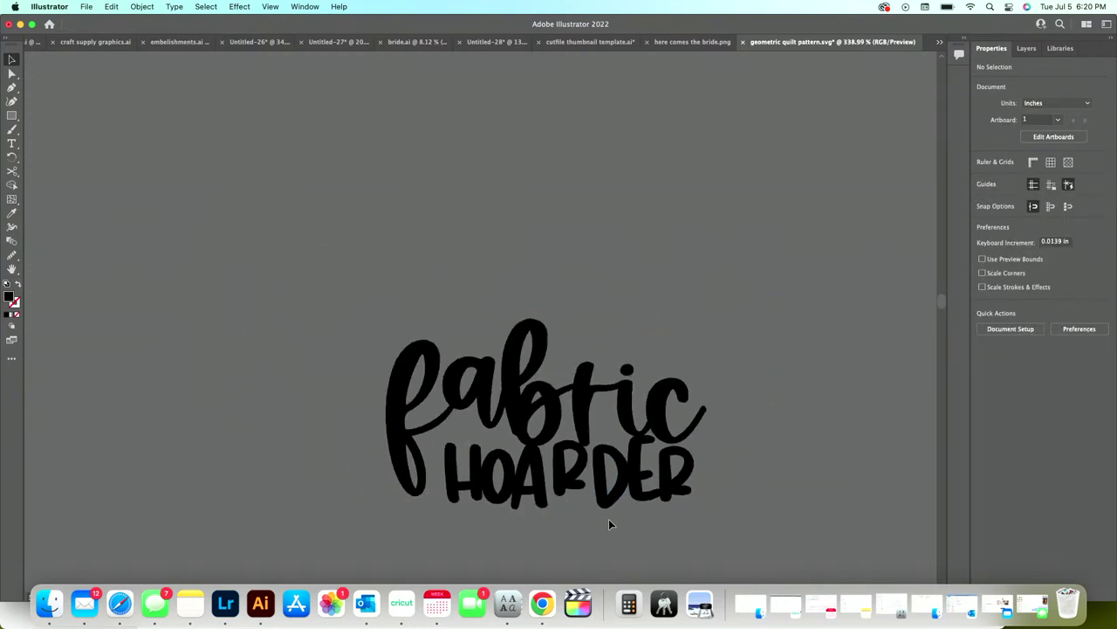
key("super+a")
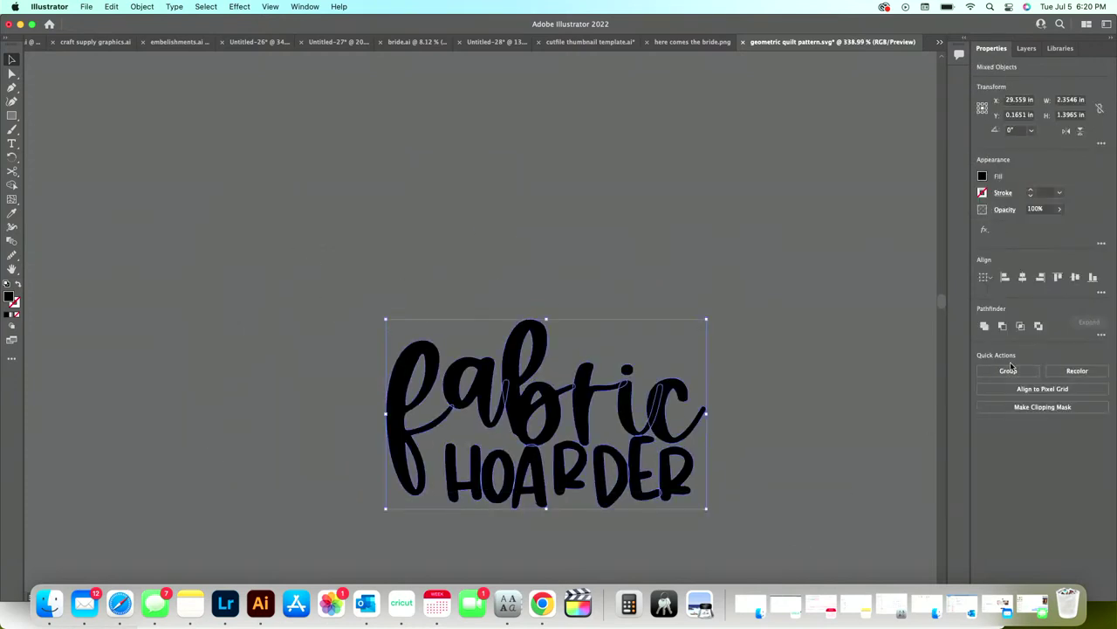
left_click(984, 326)
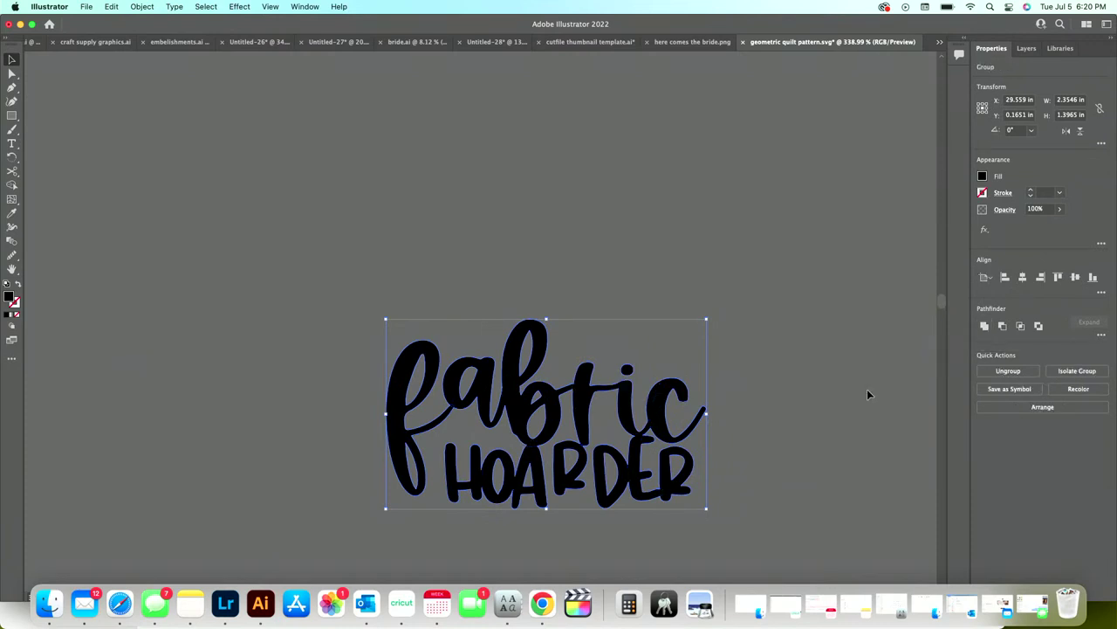
key("super+z")
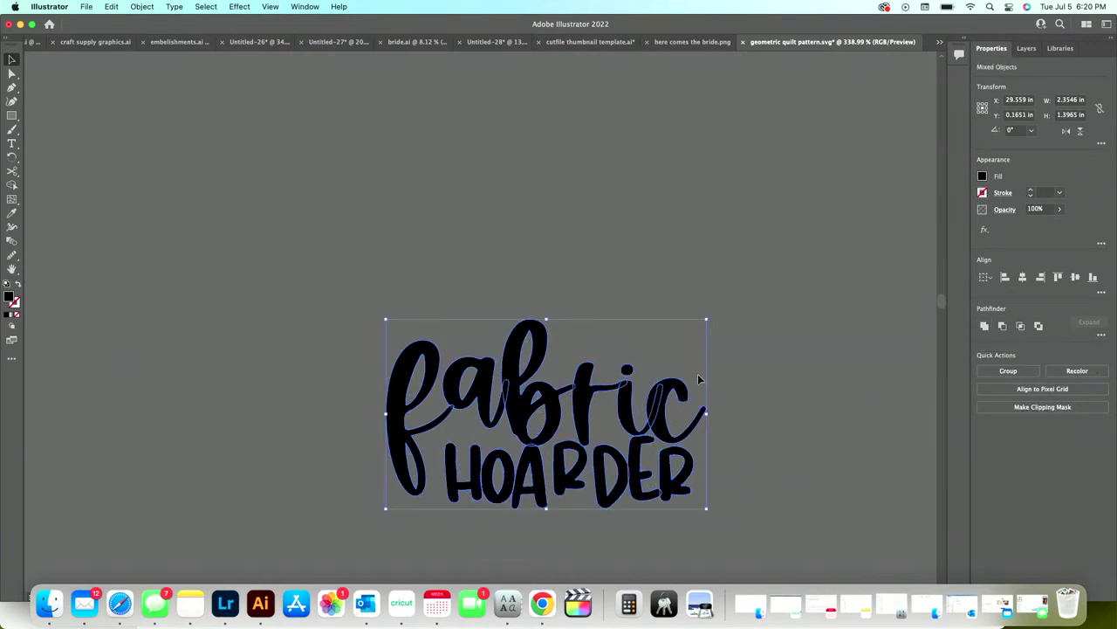
left_click(986, 328)
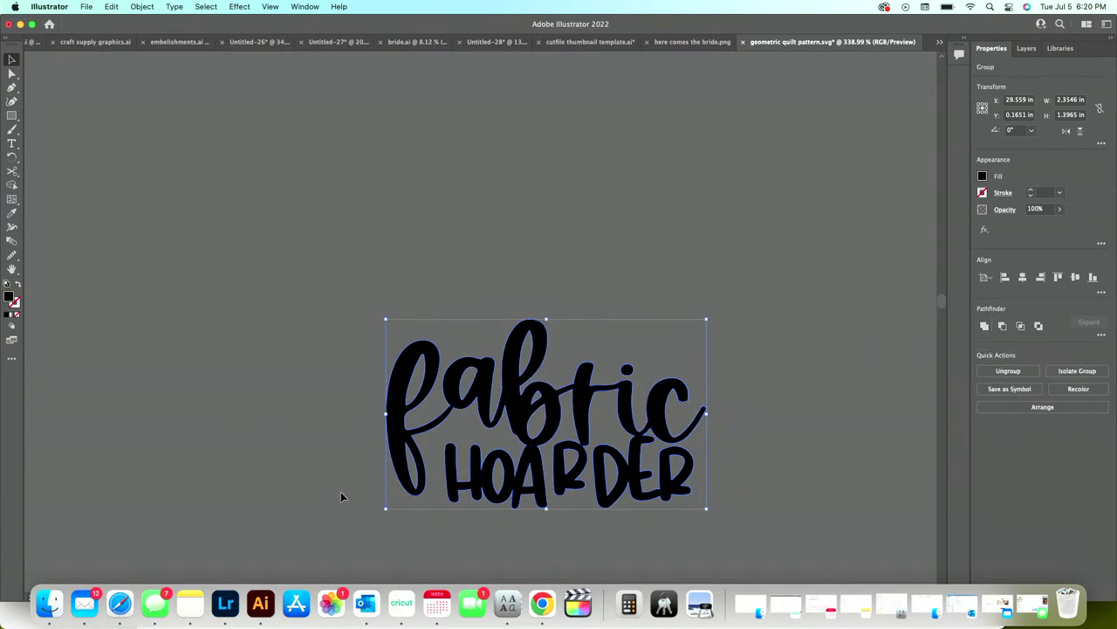
left_click(534, 306)
left_click(85, 6)
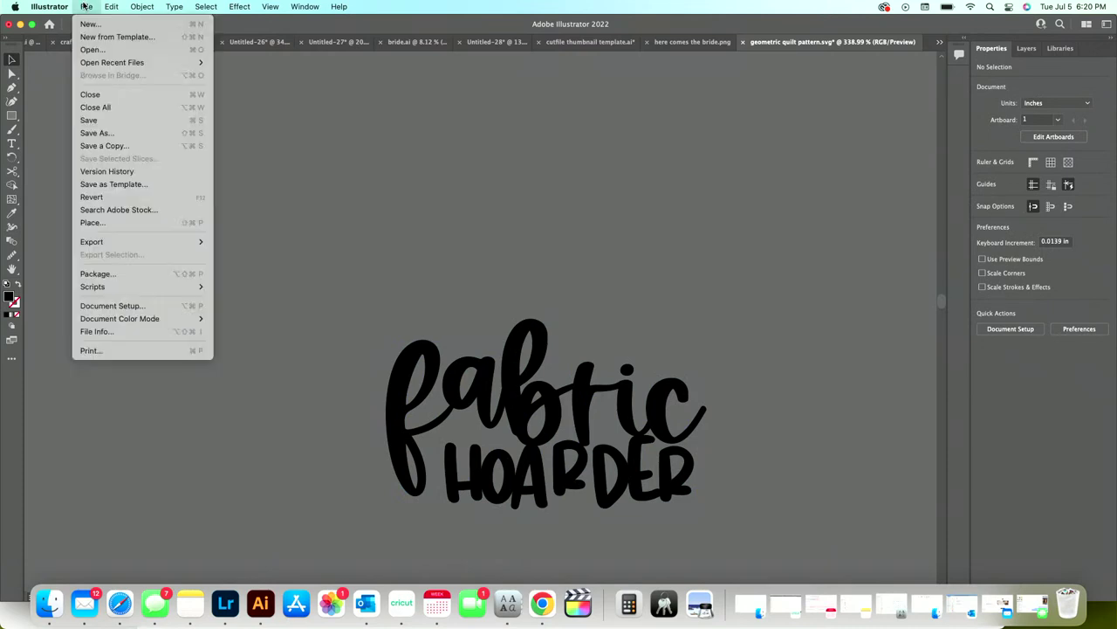
mouse_move(87, 242)
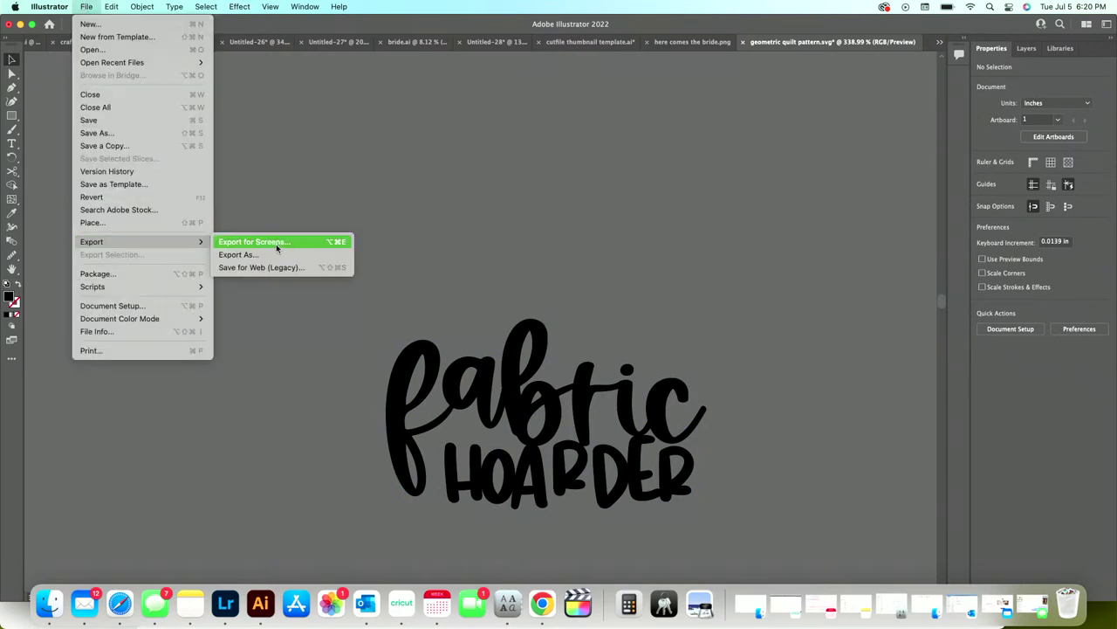
left_click(277, 254)
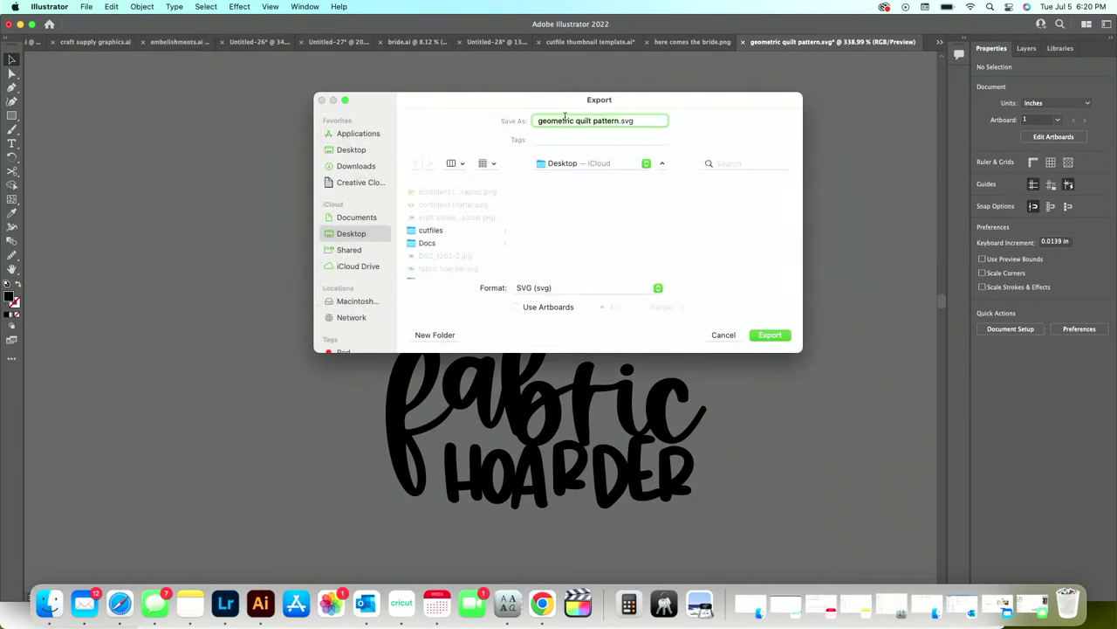
left_click(724, 336)
- Switch to the Glowforge workspace in Safari and upload fabric hoarder.svg from the Desktop as artwork
left_click(120, 602)
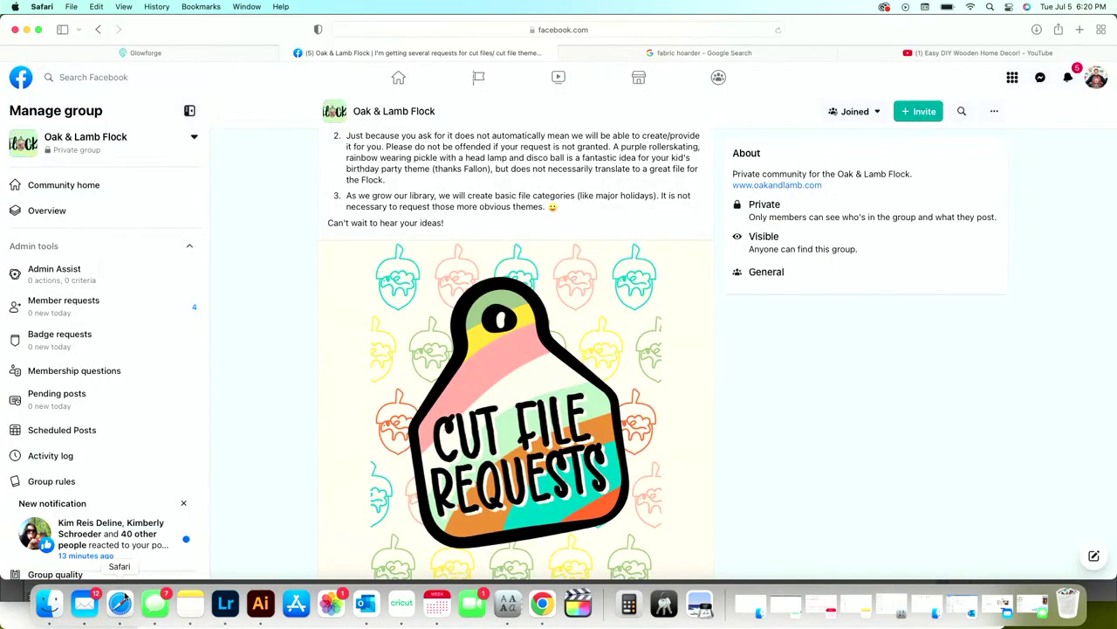
left_click(145, 53)
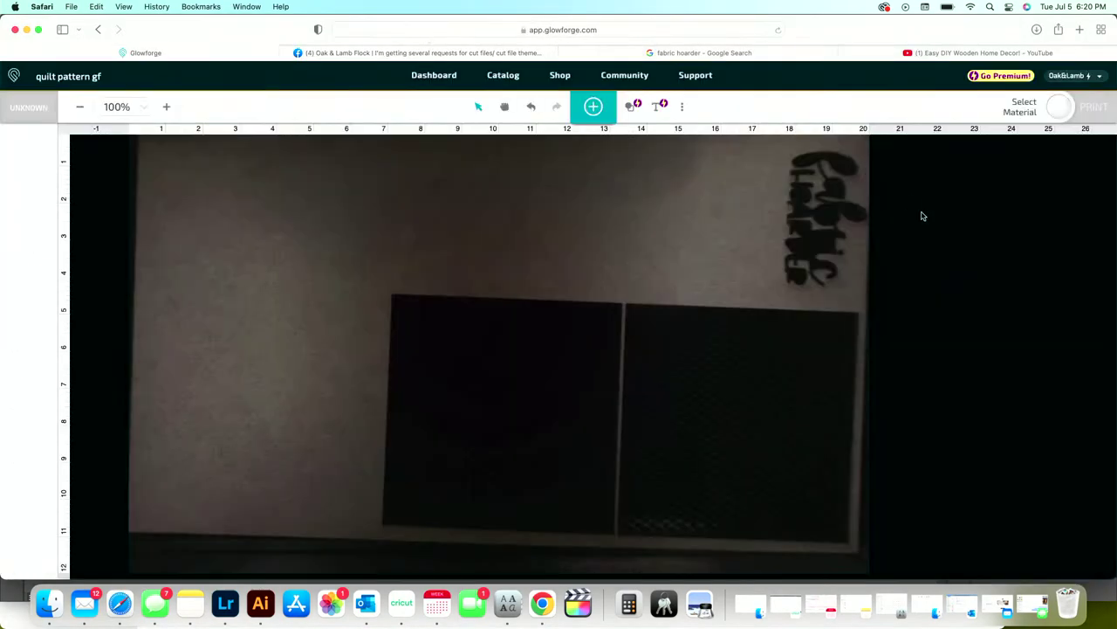
left_click(594, 108)
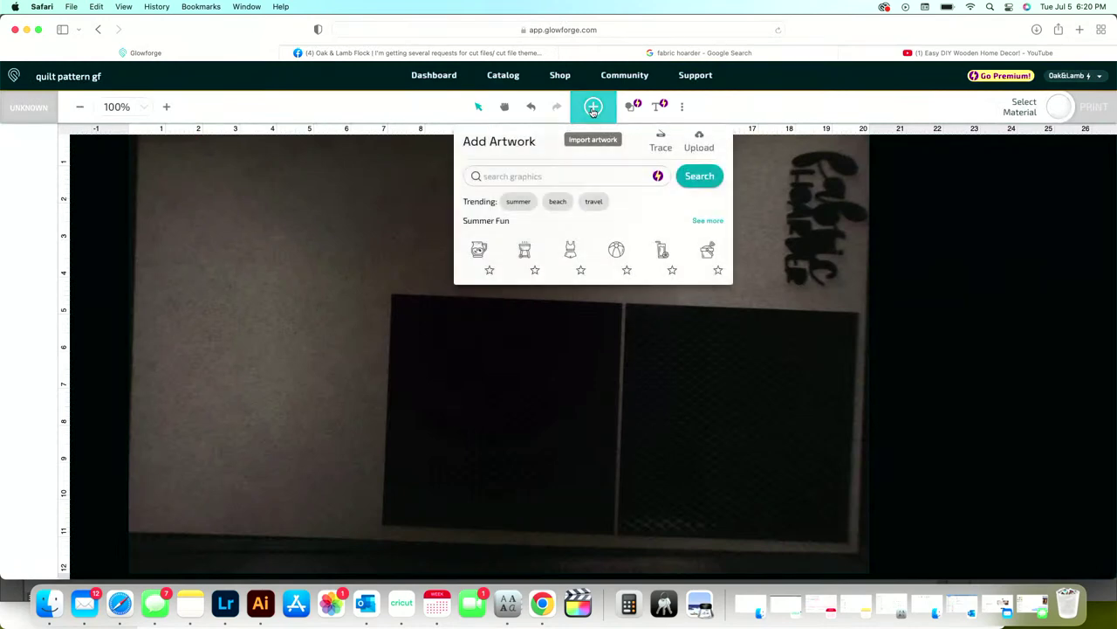
left_click(702, 137)
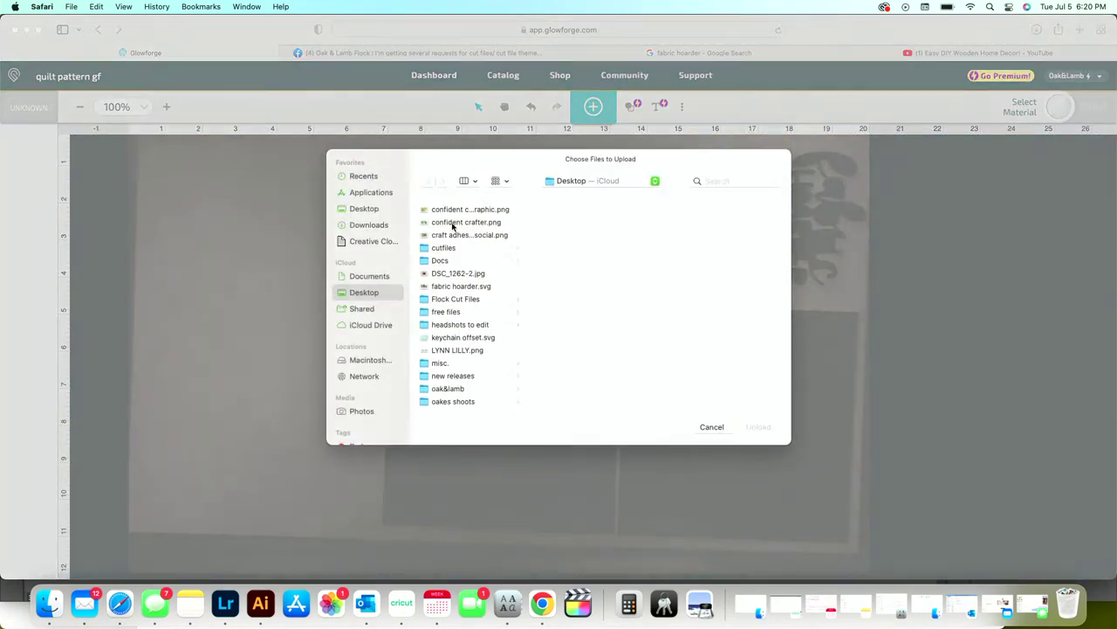
left_click(455, 285)
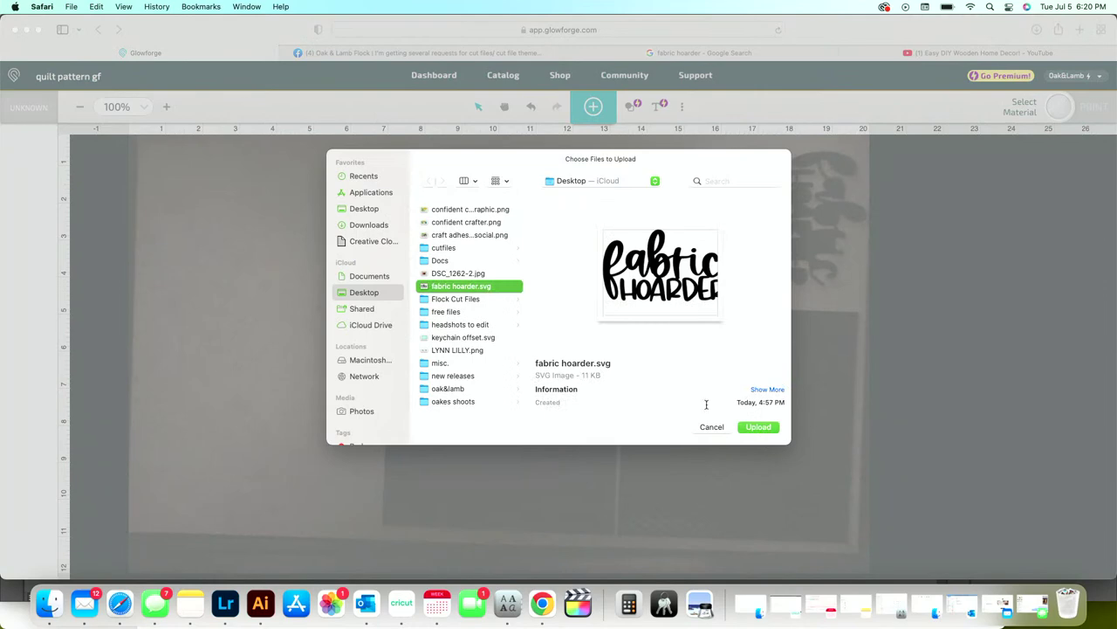
left_click(767, 429)
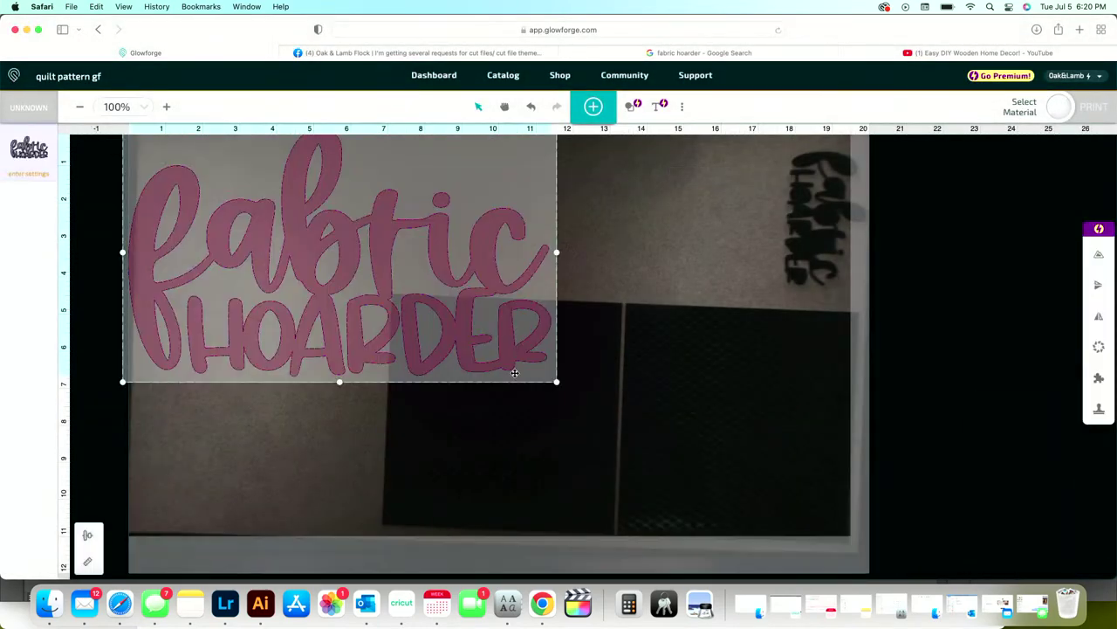
- Shrink the fabric hoarder artwork to about 2.6 in wide and move it to the upper middle of the bed
left_click_drag(556, 381, 214, 246)
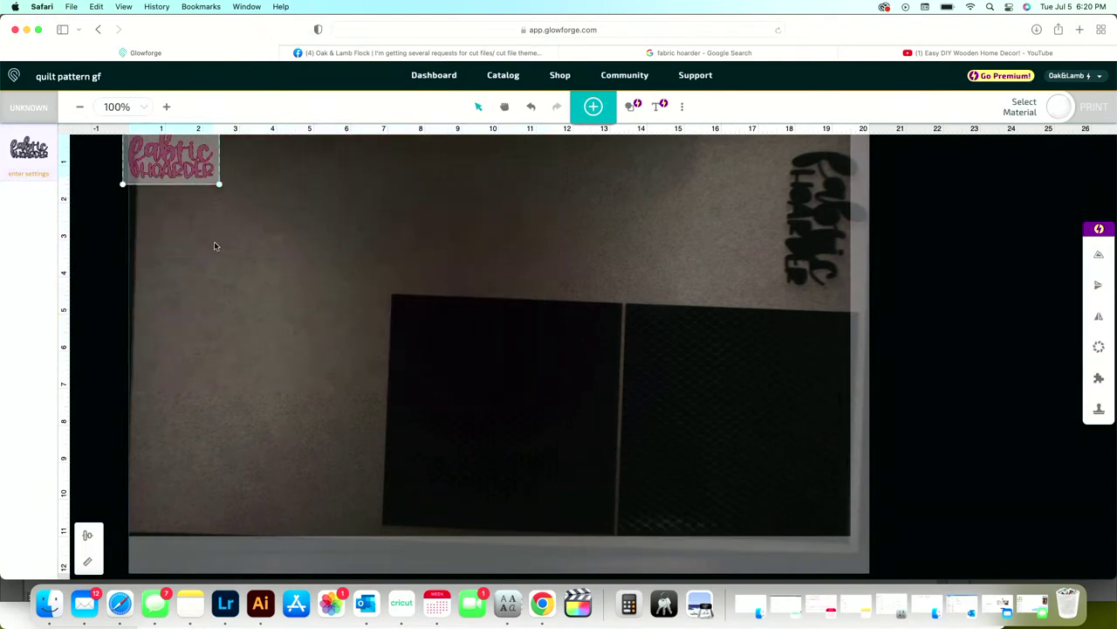
left_click_drag(201, 170, 483, 235)
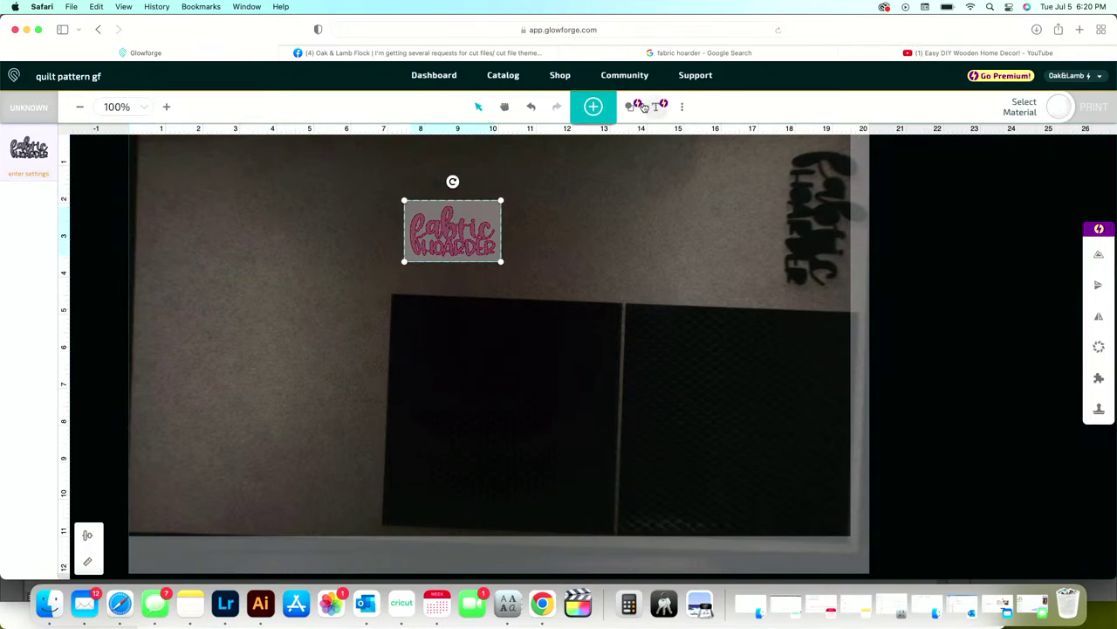
- Upload quilt pattern gf.svg from the glowforge folder in Flock Cut Files and move the pattern about 3 in down the bed
left_click(596, 112)
left_click(704, 148)
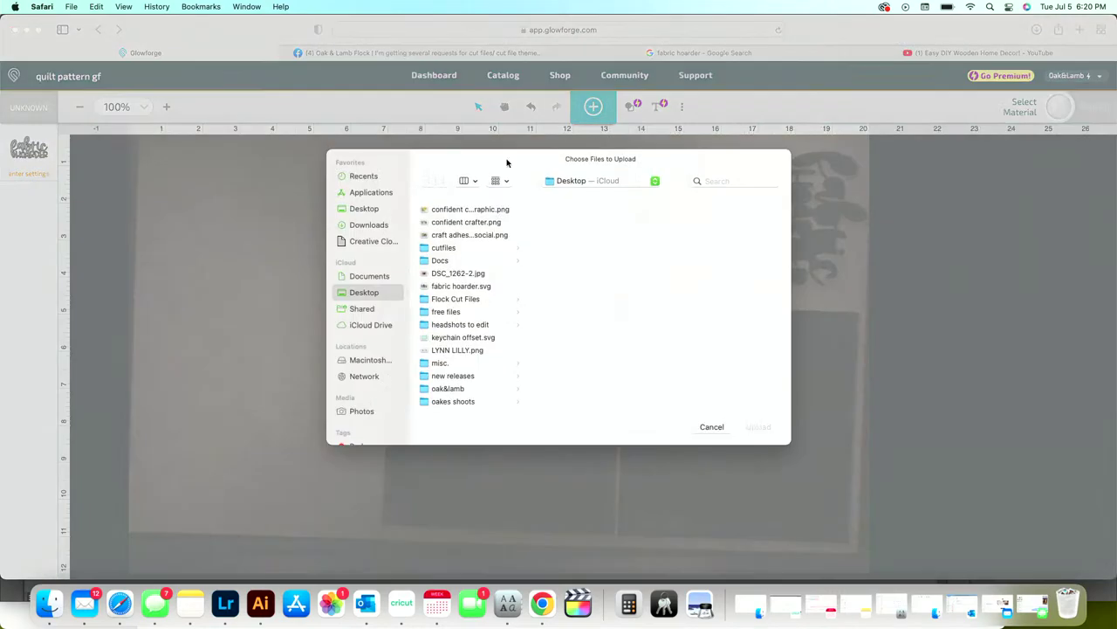
left_click(458, 300)
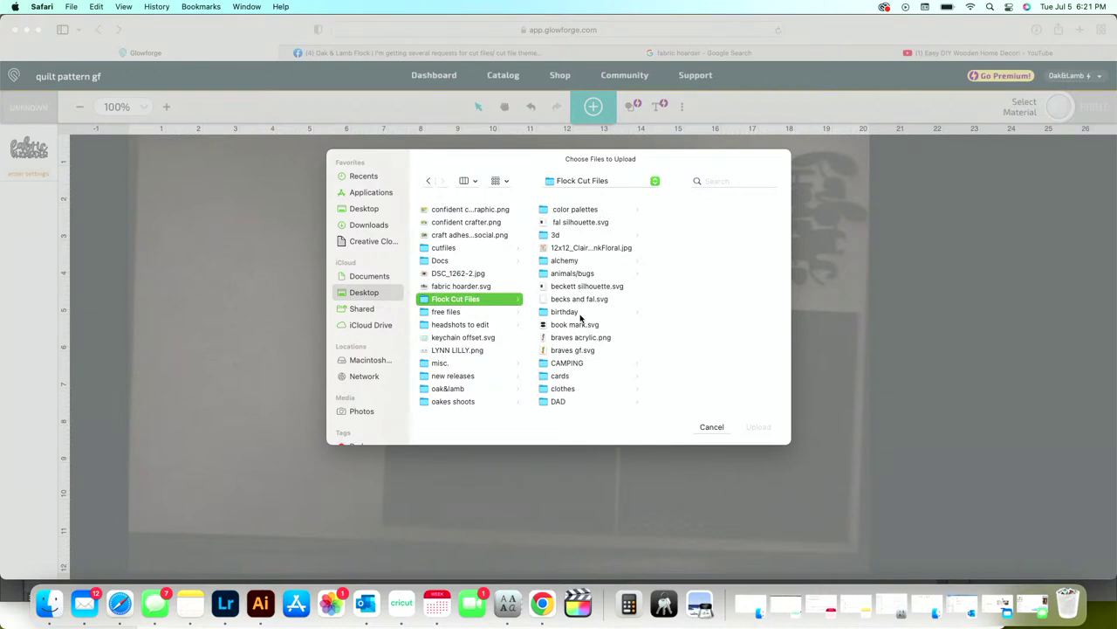
scroll(580, 318, "down", 5)
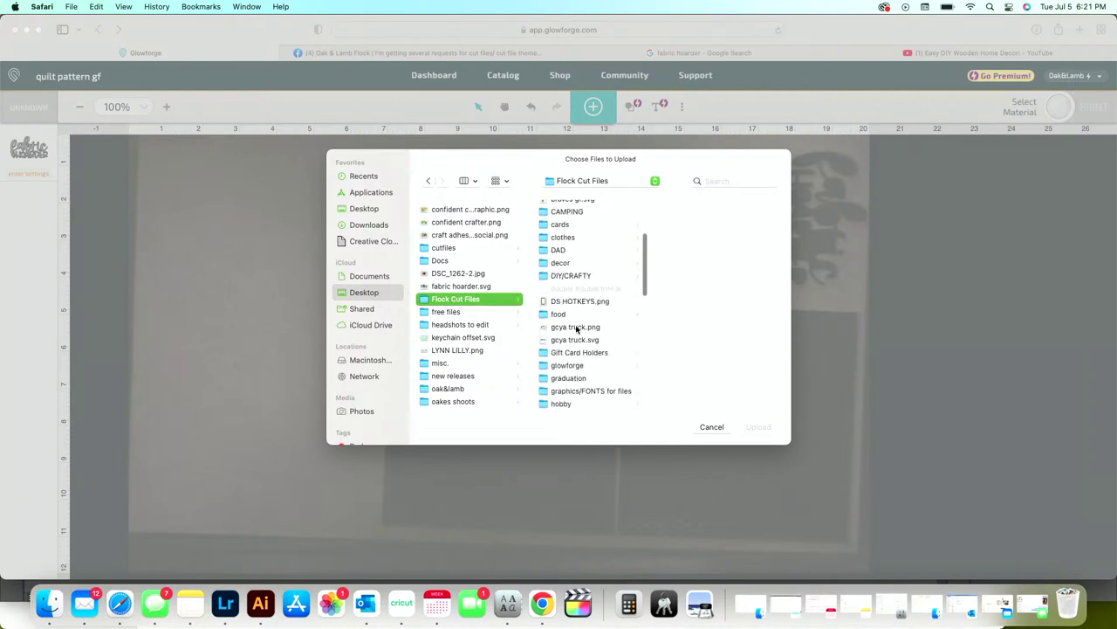
scroll(572, 340, "down", 3)
left_click(569, 321)
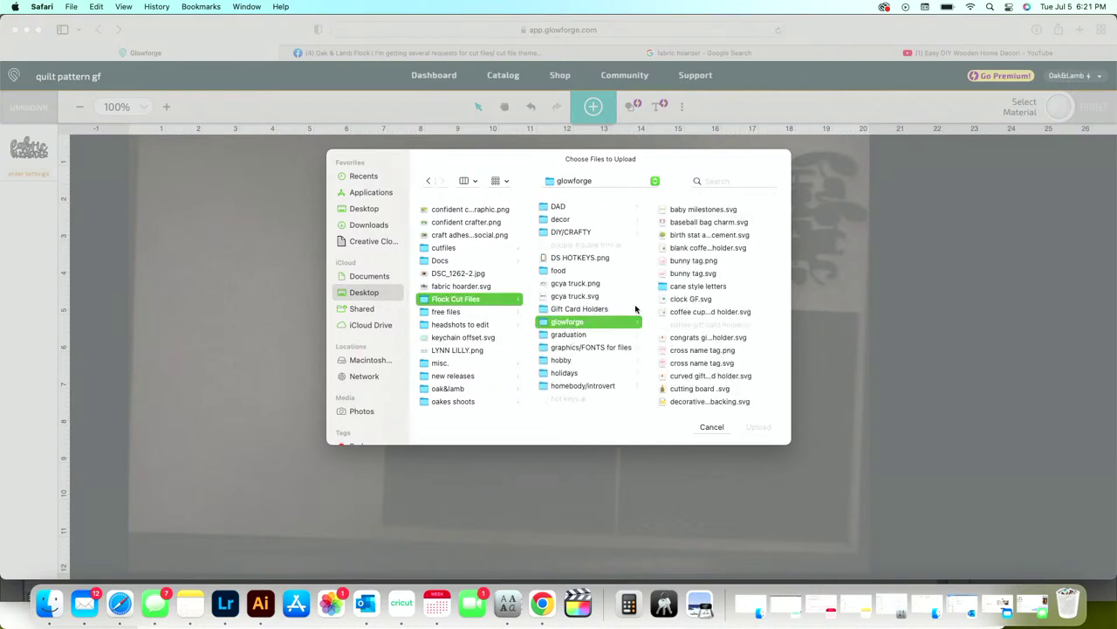
scroll(709, 336, "down", 8)
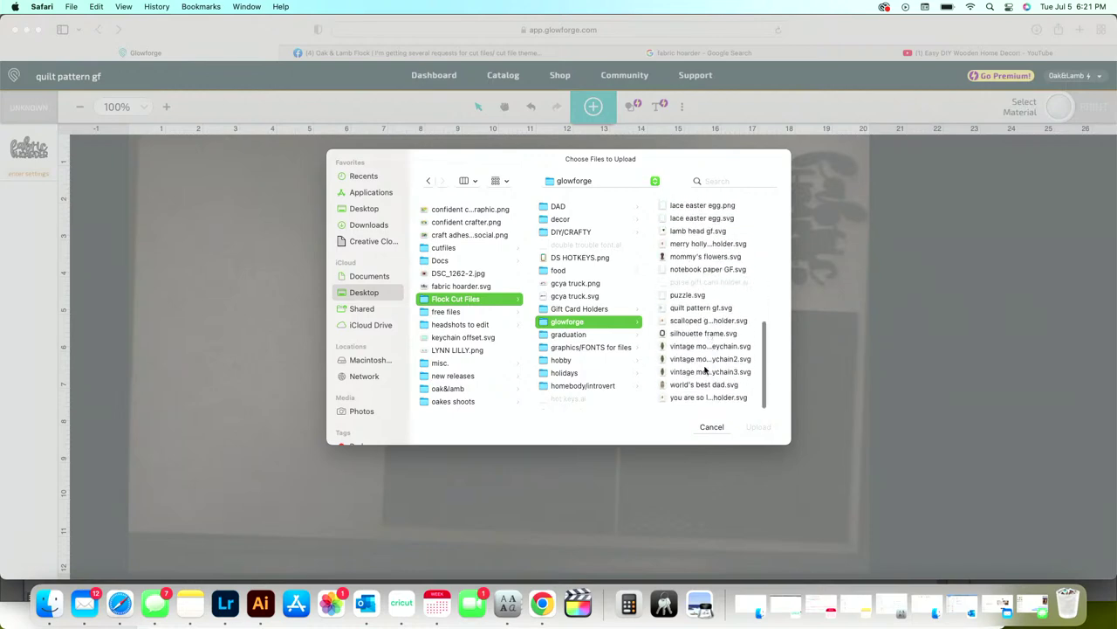
left_click(696, 307)
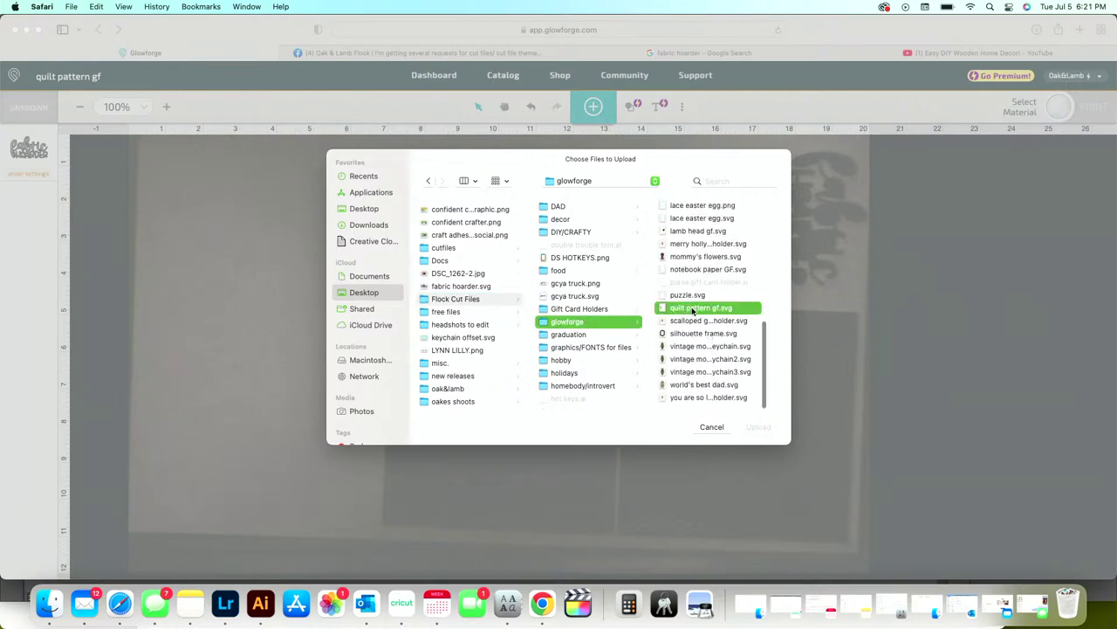
left_click(758, 427)
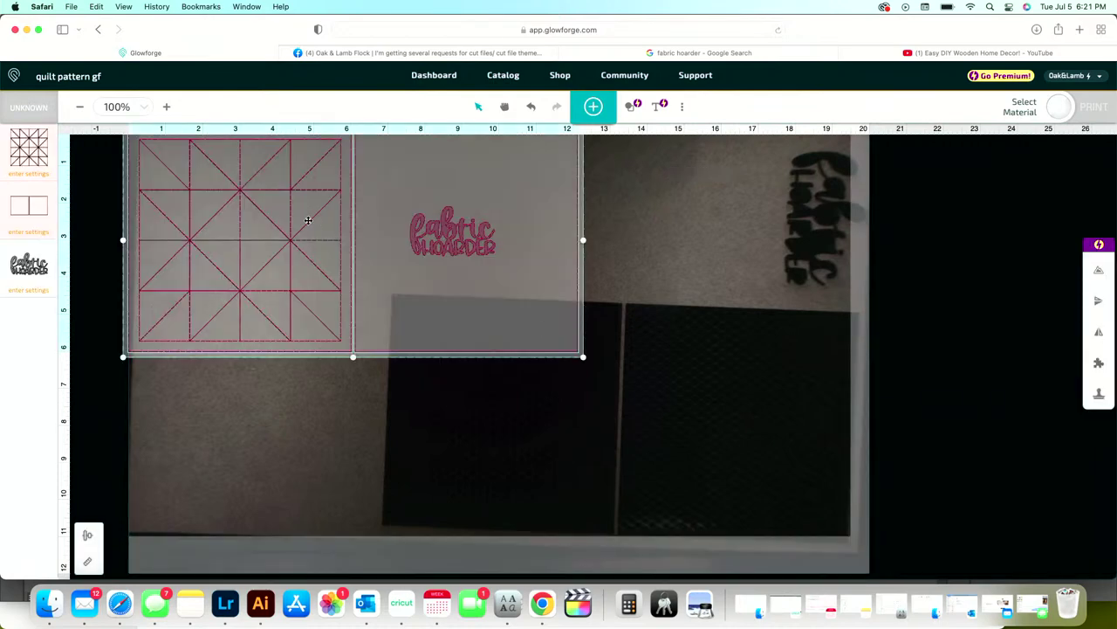
left_click_drag(321, 288, 328, 411)
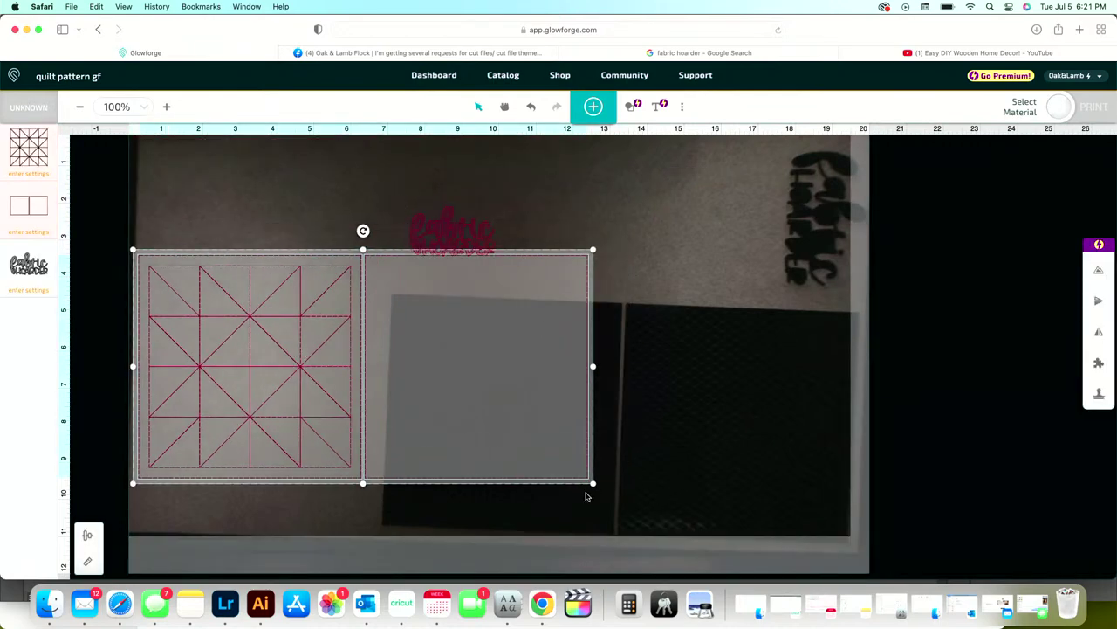
- Display the position and scale values of the selected quilt pattern pieces
left_click(86, 566)
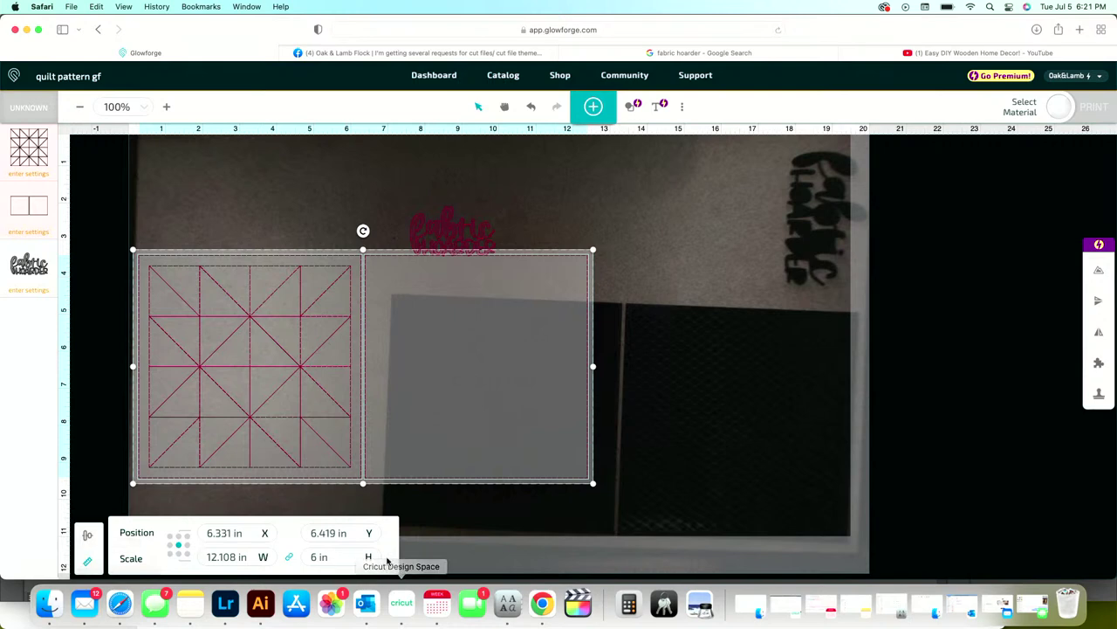
left_click(332, 560)
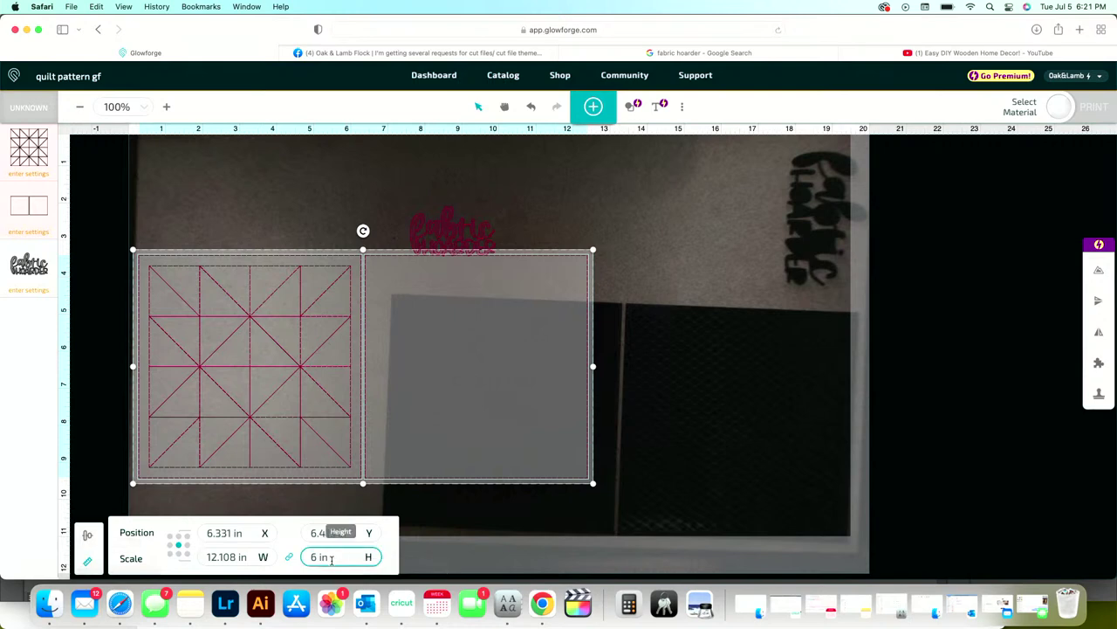
left_click(318, 423)
scroll(311, 415, "up", 3)
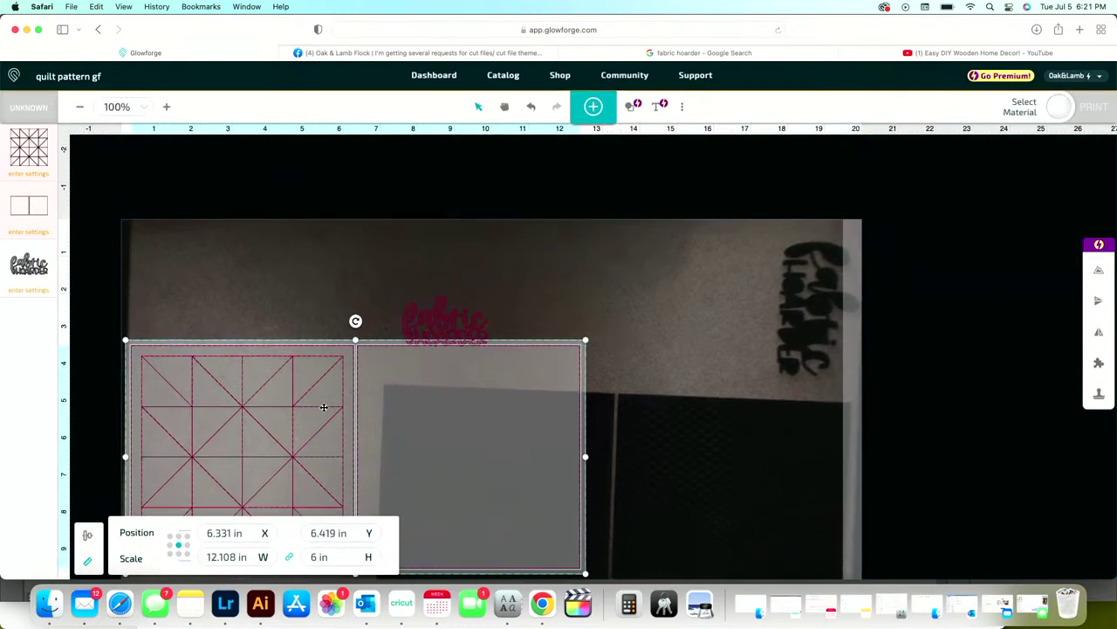
- Enlarge the fabric hoarder artwork to about 3.2 in wide and place it near the bed's upper right, beside the already cut lettering
left_click_drag(457, 330, 239, 435)
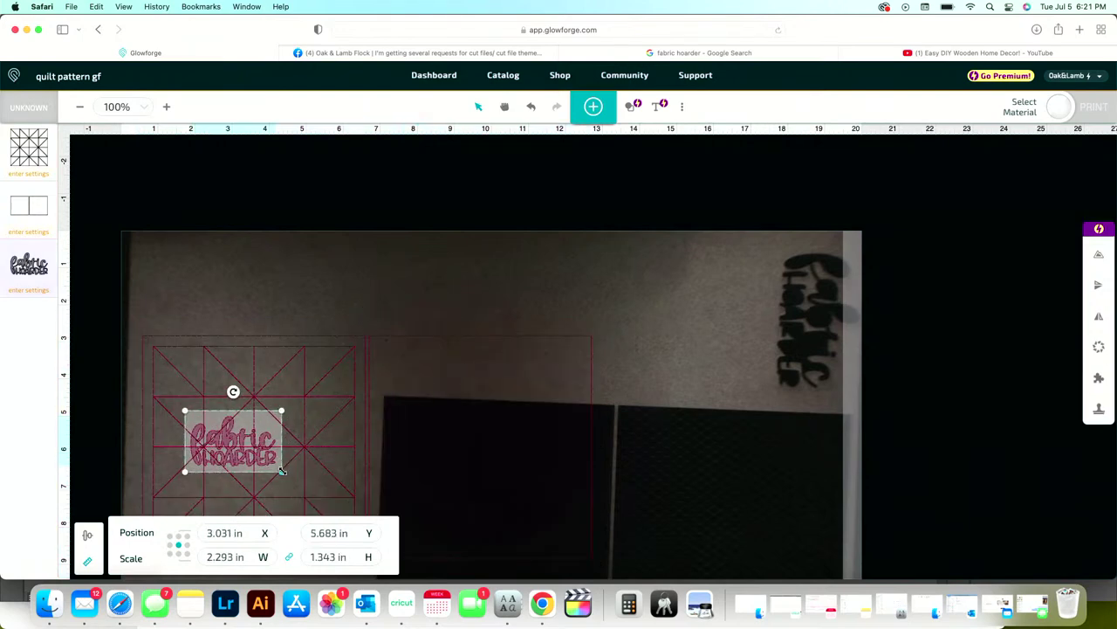
left_click_drag(280, 471, 707, 292)
scroll(638, 307, "down", 5)
scroll(638, 307, "down", 3)
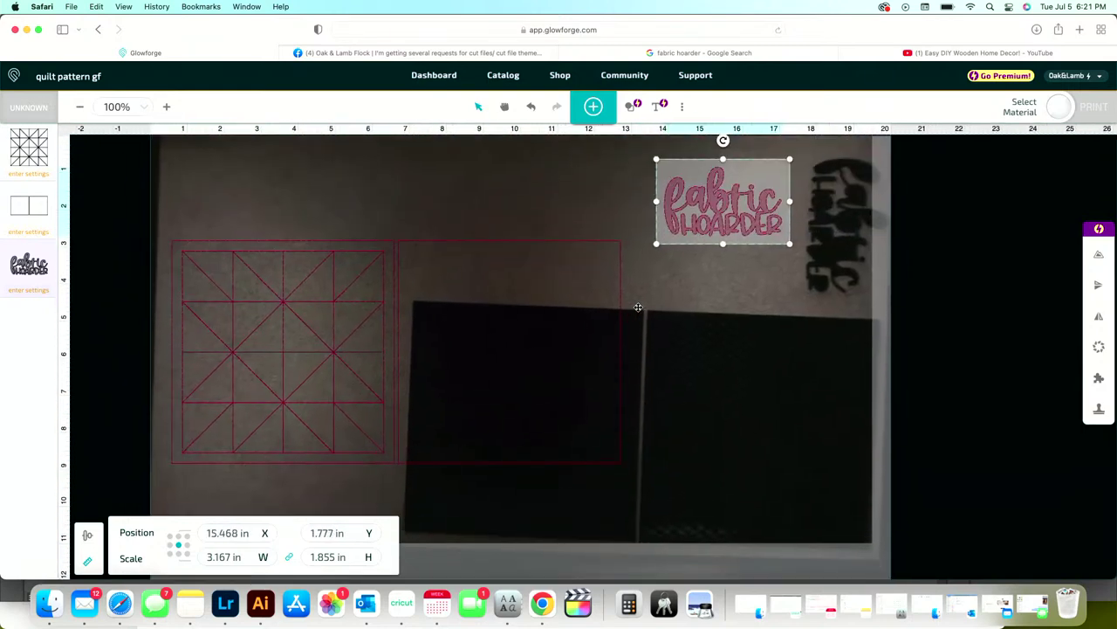
- Select both quilt pattern squares together and rotate them a quarter turn counterclockwise so they stack vertically
left_click(281, 310)
scroll(281, 311, "down", 3)
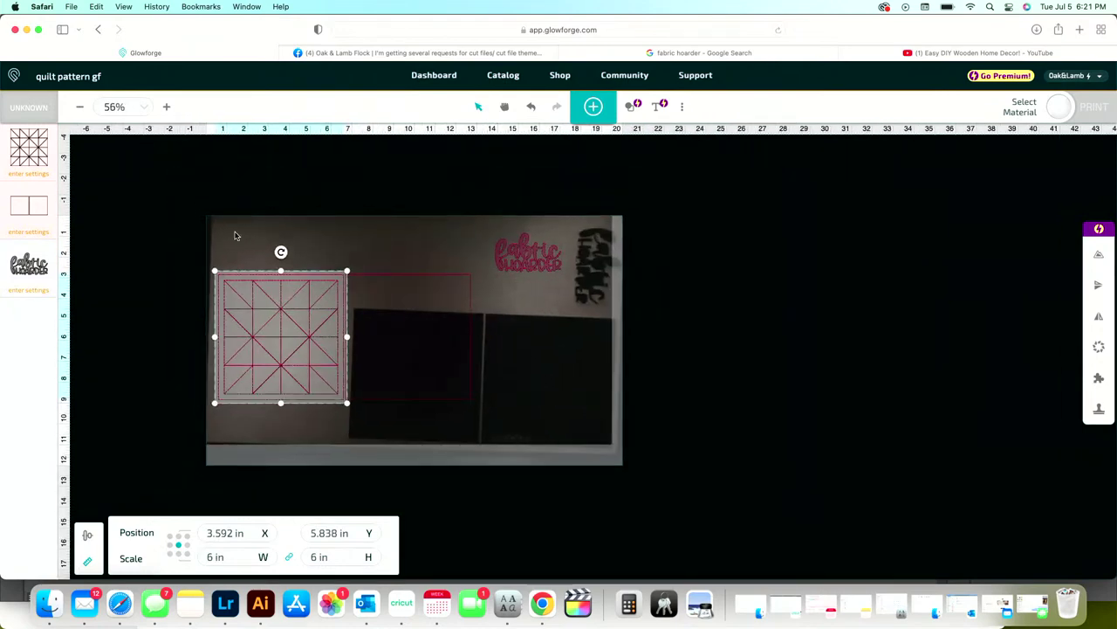
left_click(480, 428)
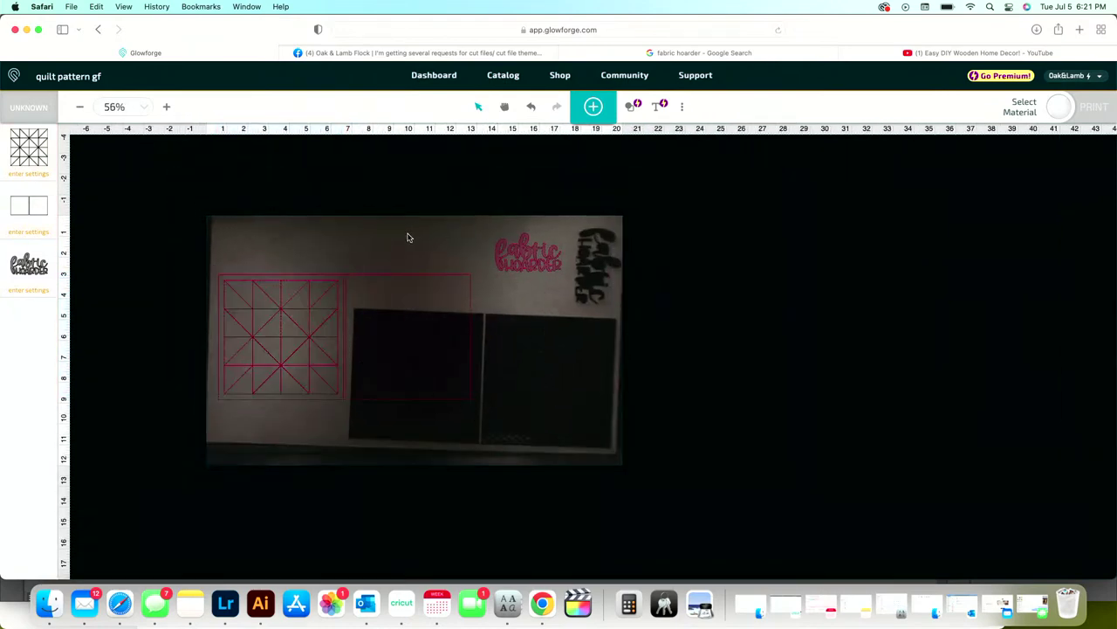
left_click_drag(234, 261, 439, 424)
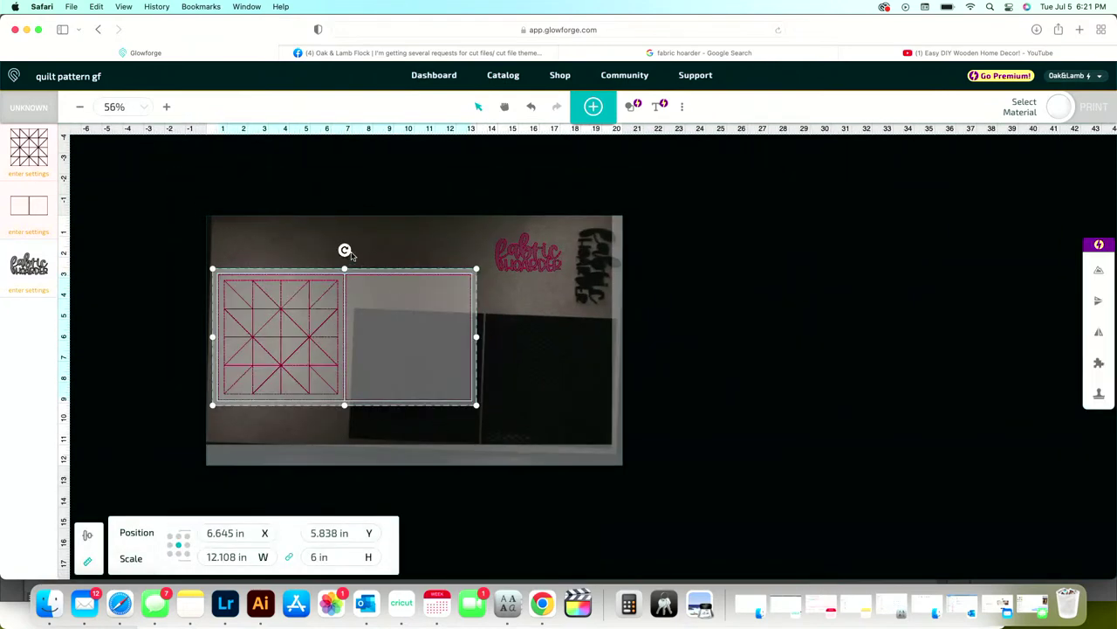
left_click_drag(344, 250, 200, 336)
- Shrink the two stacked pattern squares to about 4.2 by 8.2 in and place them on the bare left part of the bed
left_click(419, 227)
left_click_drag(439, 464, 250, 197)
left_click_drag(414, 203, 263, 277)
left_click_drag(320, 383, 271, 349)
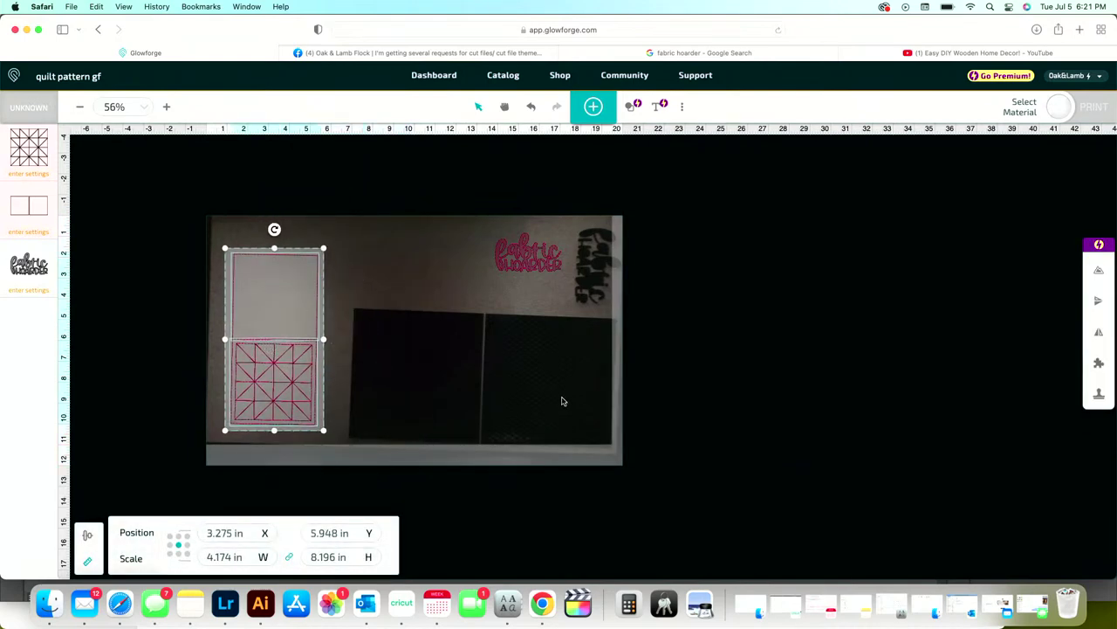
- Move the fabric hoarder artwork to the upper part of the bed, just right of the blank square
left_click(539, 295)
left_click_drag(538, 254, 368, 257)
left_click(369, 379)
scroll(370, 382, "up", 5)
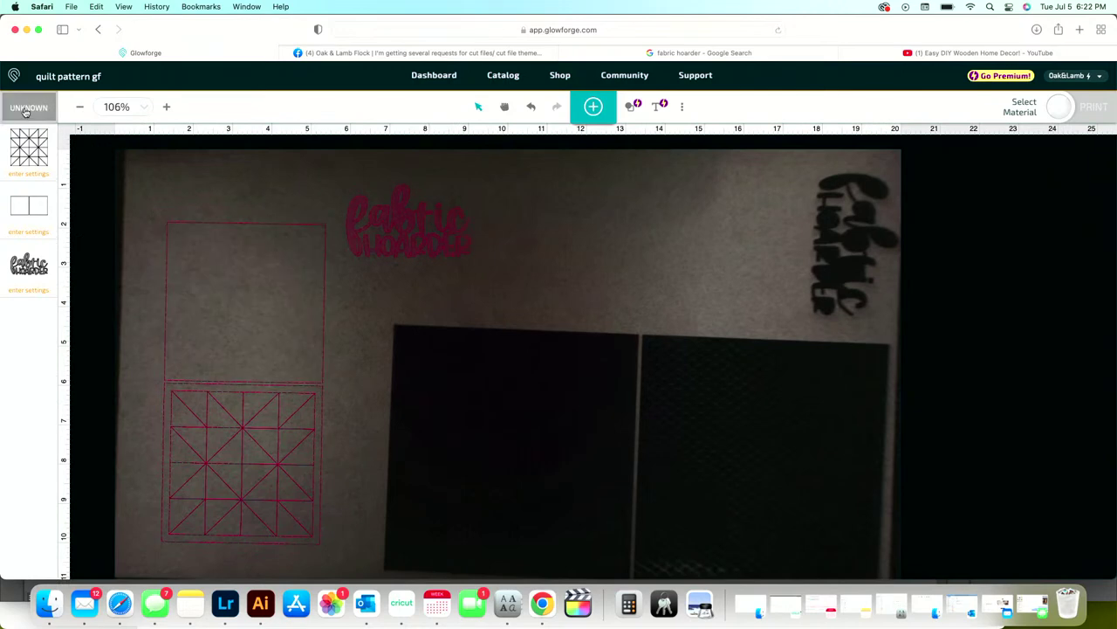
- Set the print material to Medium Draftboard
left_click(26, 110)
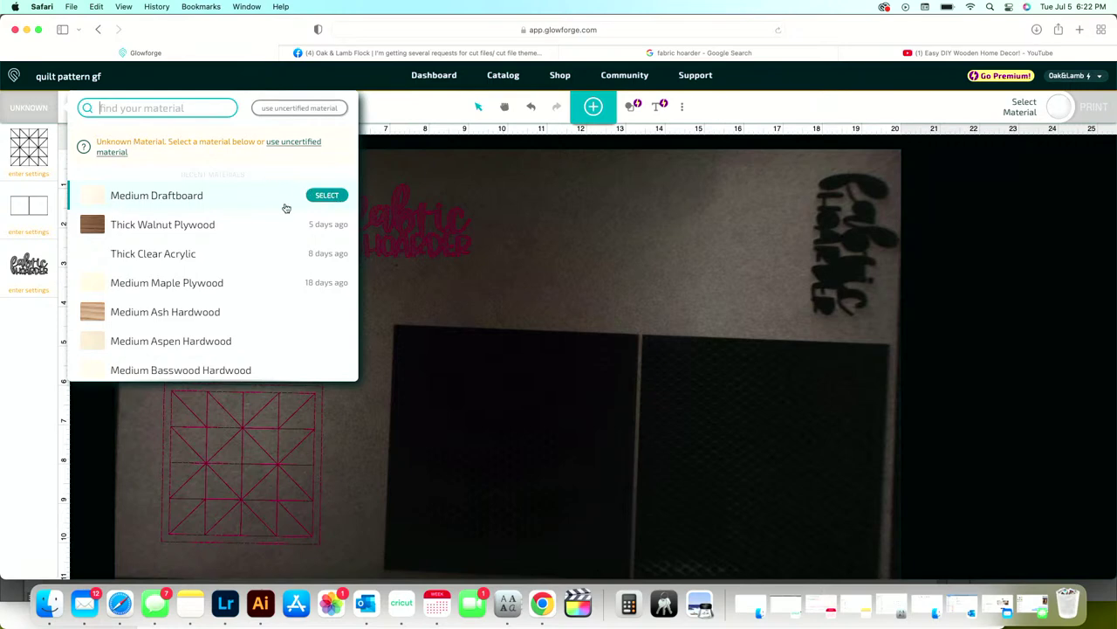
left_click(328, 195)
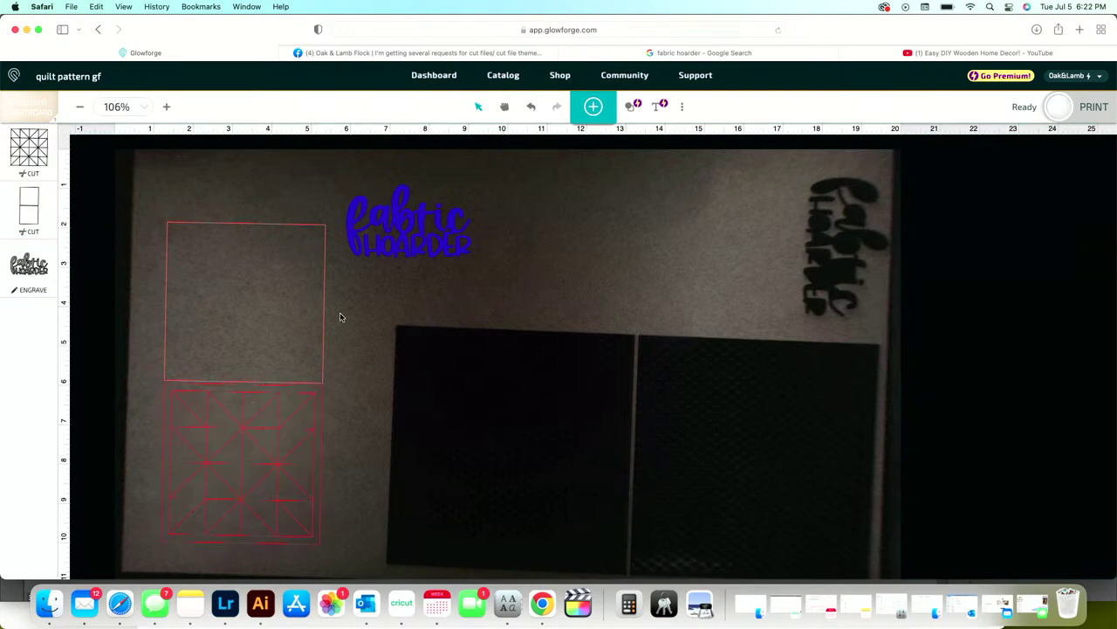
- Check the scale and position of the quilt pattern square, the blank square and the fabric hoarder lettering in turn
left_click(268, 523)
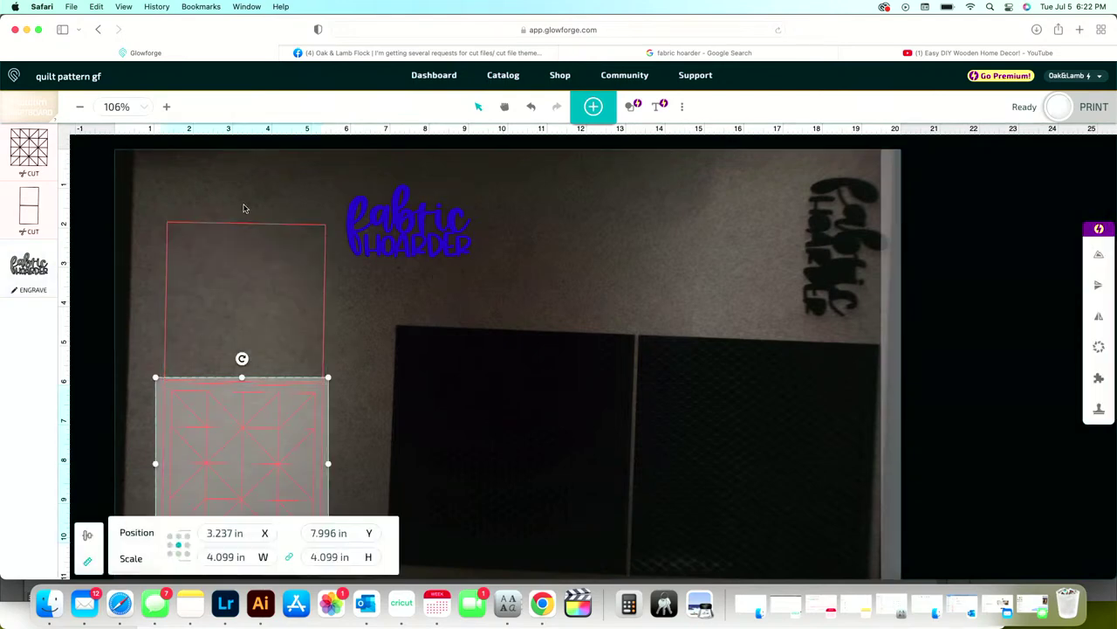
left_click(244, 225)
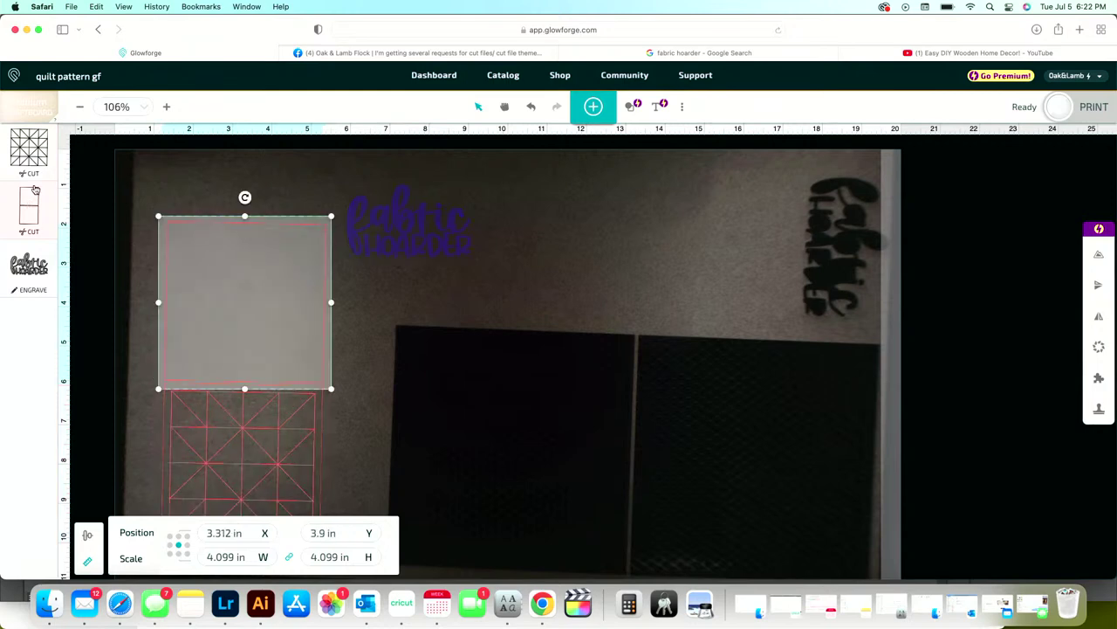
left_click(450, 249)
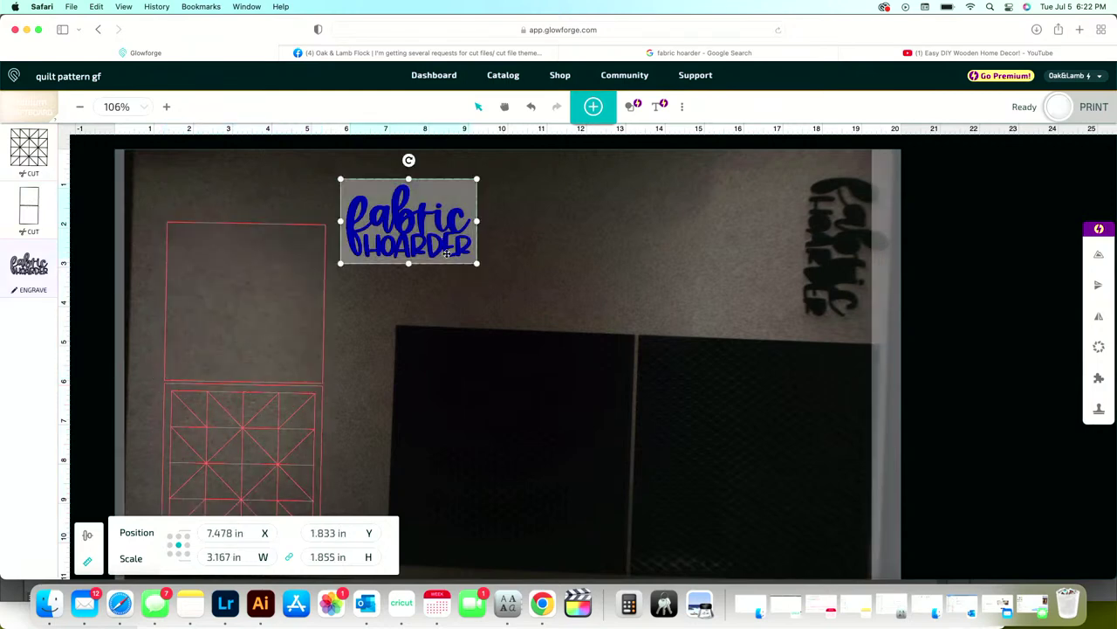